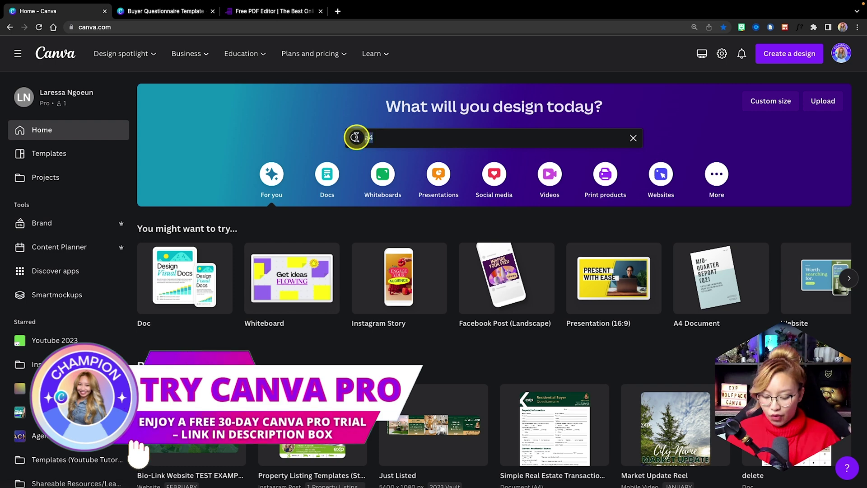
Step: Search Canva's templates for 'checklist' and scroll through the results
{"action": "left_click", "coordinate": [356, 137]}
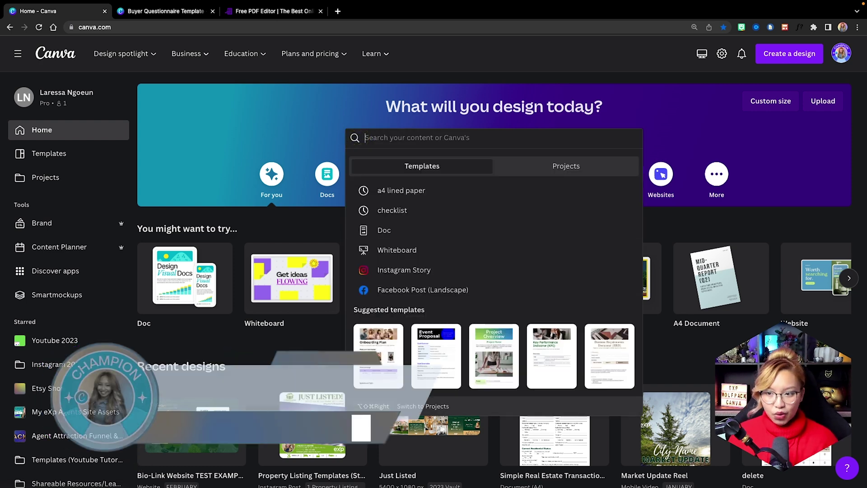
{"action": "left_click", "coordinate": [402, 211]}
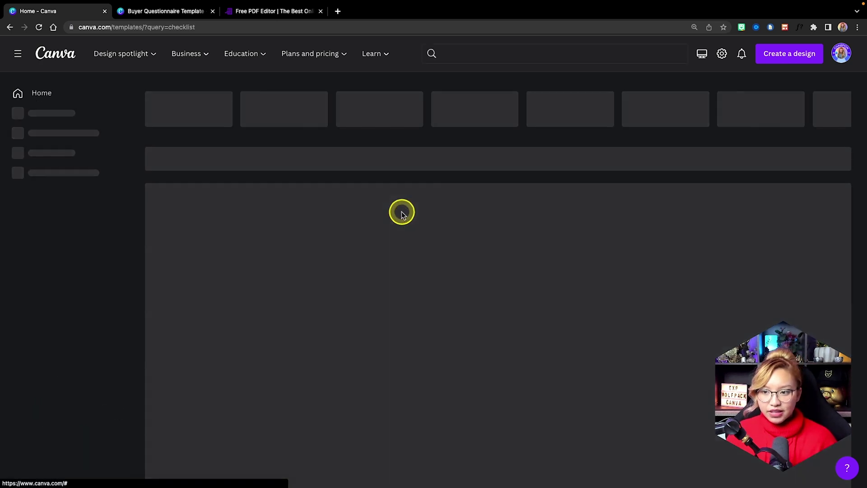
{"action": "scroll", "coordinate": [356, 195], "scroll_direction": "down", "scroll_amount": 3}
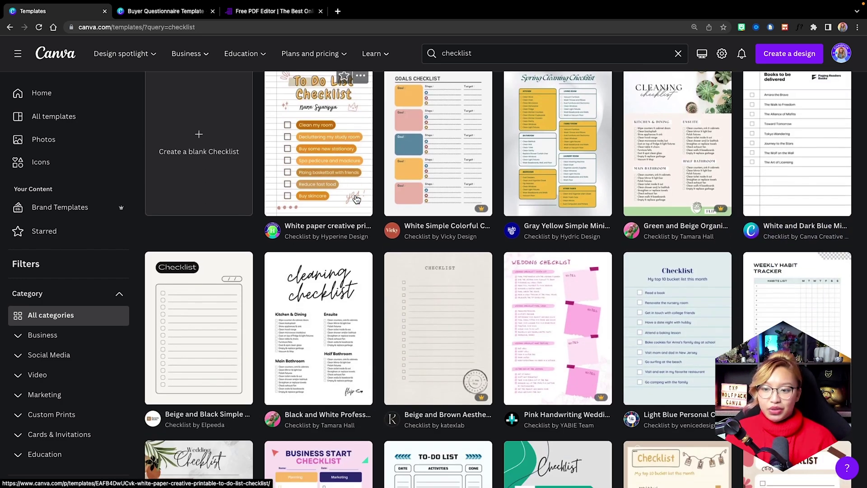
{"action": "scroll", "coordinate": [355, 199], "scroll_direction": "down", "scroll_amount": 3}
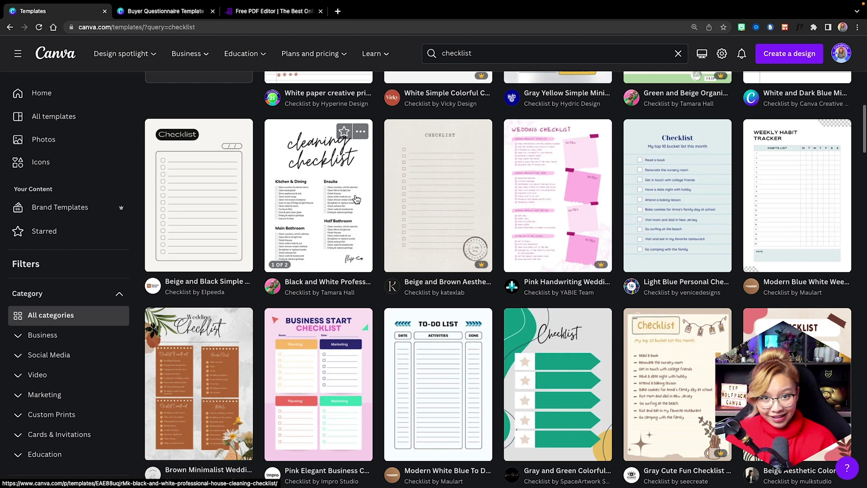
{"action": "scroll", "coordinate": [355, 199], "scroll_direction": "up", "scroll_amount": 4}
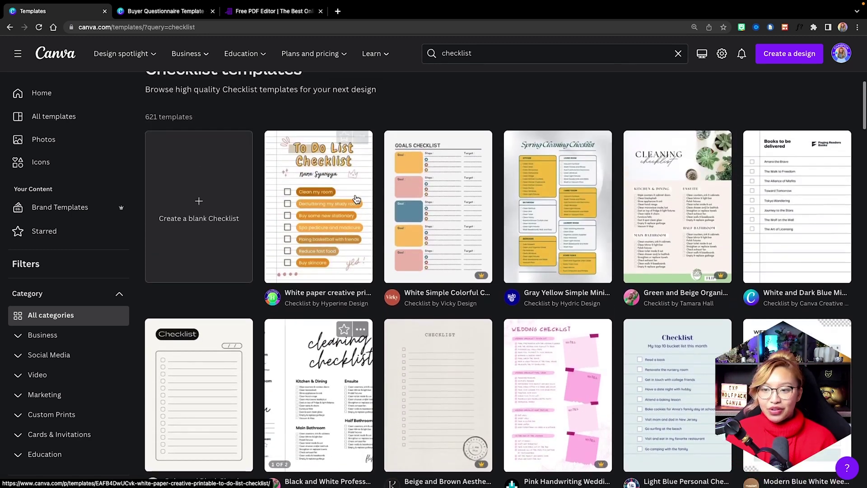
{"action": "scroll", "coordinate": [357, 199], "scroll_direction": "up", "scroll_amount": 2}
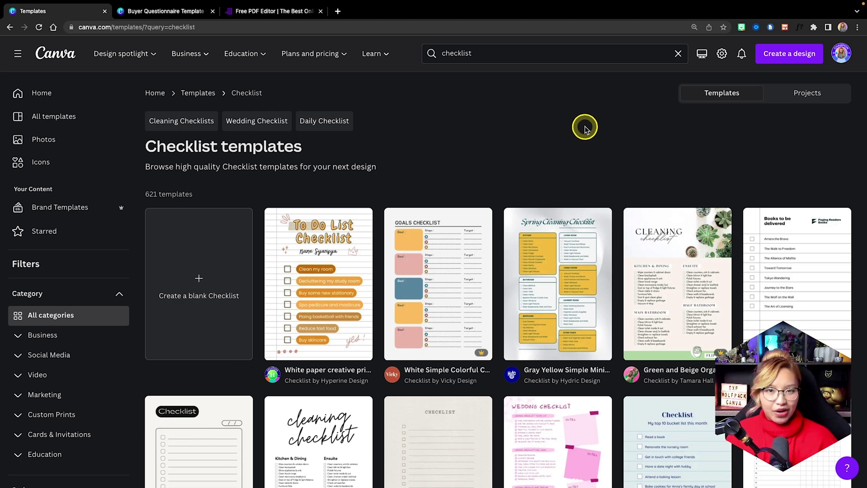
Step: Start a new design and search the design formats for A4
{"action": "left_click", "coordinate": [786, 55]}
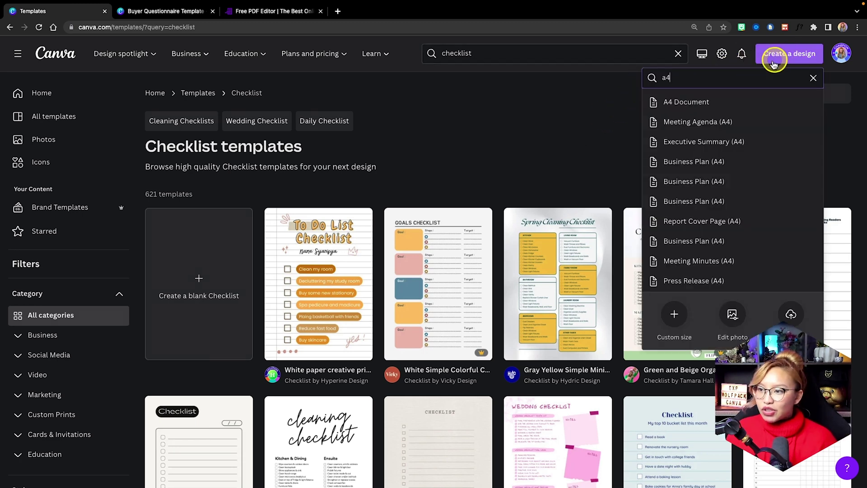
{"action": "left_click", "coordinate": [656, 78]}
{"action": "type", "text": "A4"}
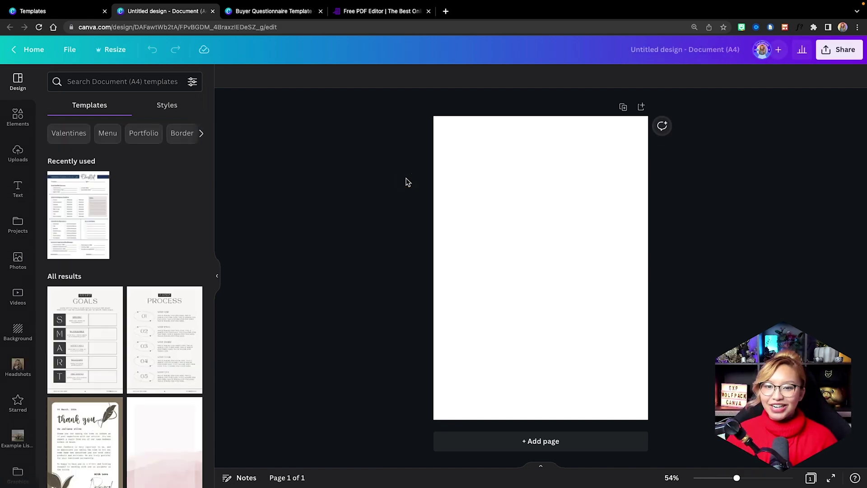
Step: Switch to the Buyer Questionnaire Template tab and scroll through its three pages
{"action": "left_click", "coordinate": [303, 24]}
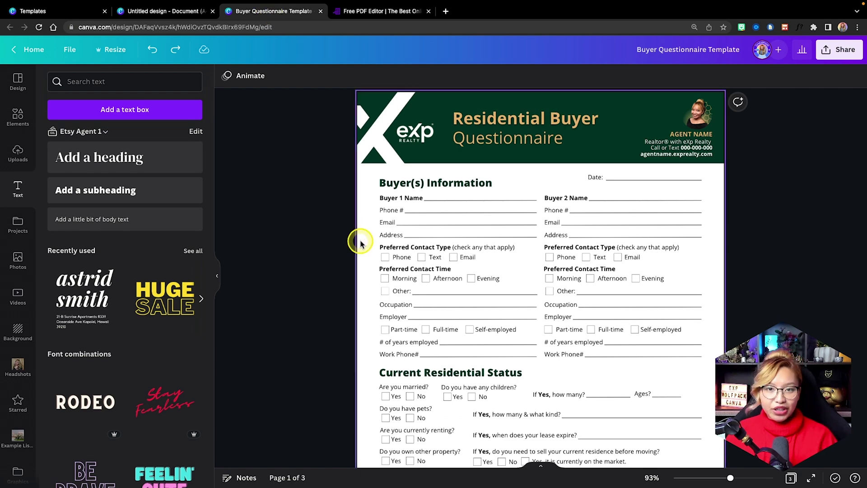
{"action": "scroll", "coordinate": [360, 244], "scroll_direction": "down", "scroll_amount": 10}
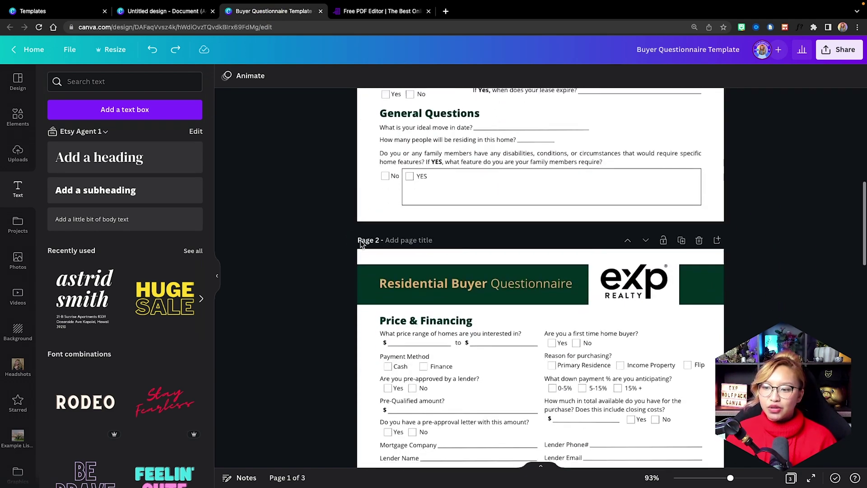
{"action": "scroll", "coordinate": [360, 244], "scroll_direction": "down", "scroll_amount": 3}
{"action": "scroll", "coordinate": [360, 244], "scroll_direction": "up", "scroll_amount": 12}
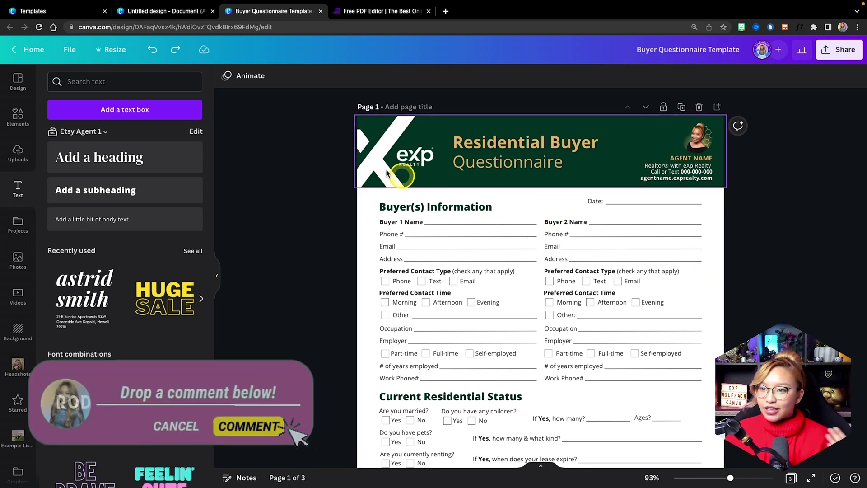
{"action": "left_click", "coordinate": [412, 165]}
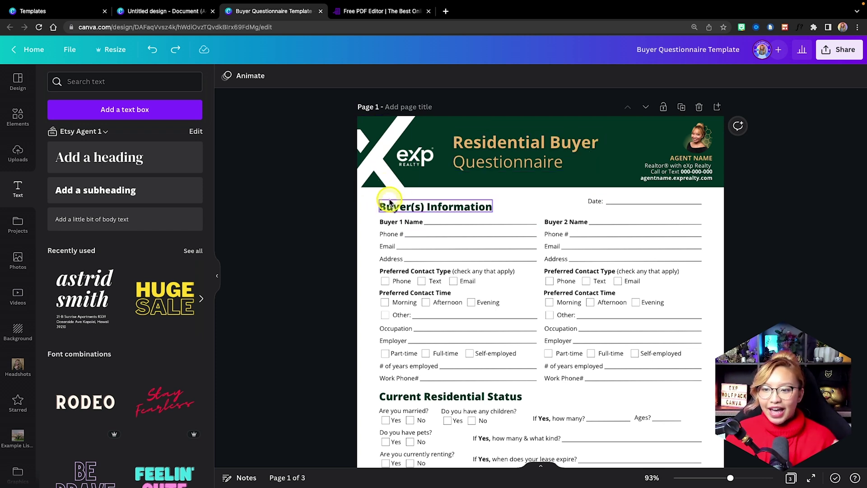
{"action": "scroll", "coordinate": [383, 199], "scroll_direction": "down", "scroll_amount": 1}
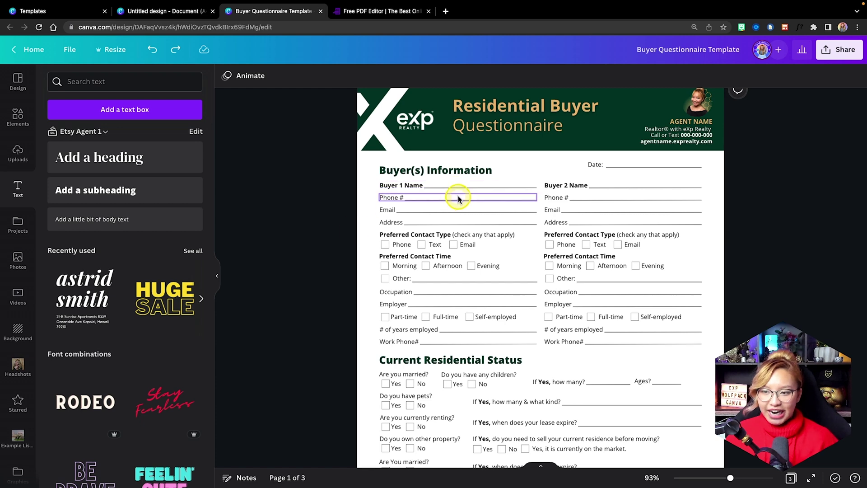
{"action": "scroll", "coordinate": [451, 190], "scroll_direction": "up", "scroll_amount": 1}
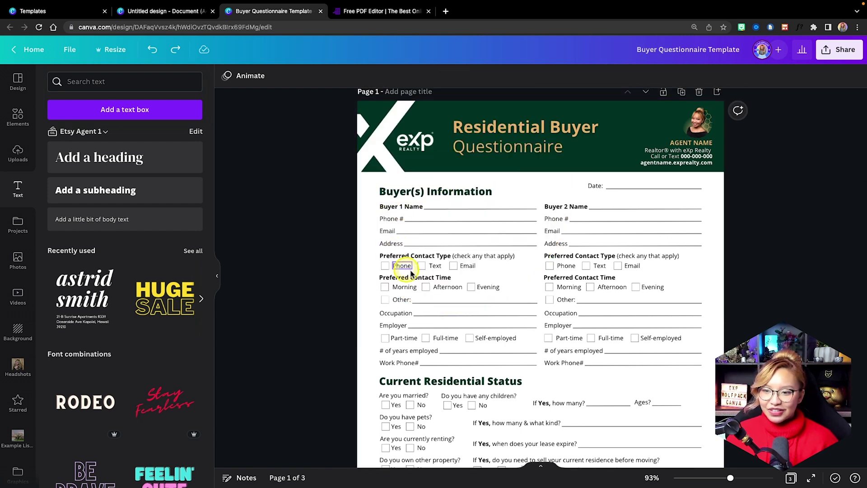
{"action": "scroll", "coordinate": [403, 266], "scroll_direction": "up", "scroll_amount": 5}
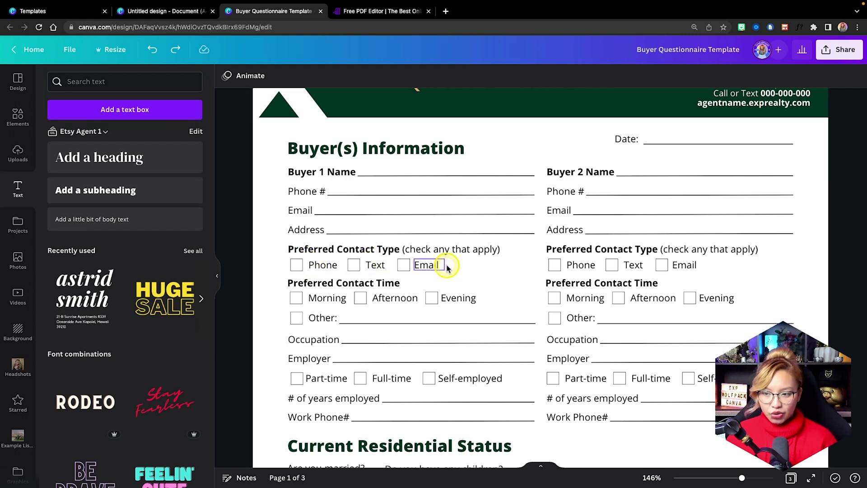
{"action": "scroll", "coordinate": [514, 268], "scroll_direction": "down", "scroll_amount": 5}
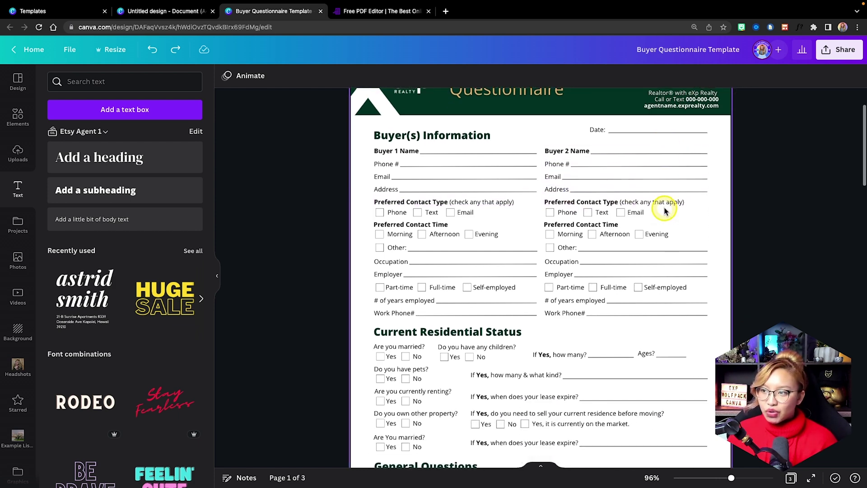
{"action": "scroll", "coordinate": [664, 207], "scroll_direction": "down", "scroll_amount": 2}
Step: Download only Page 1 as a PDF Standard file, then switch to the DocFly tab
{"action": "left_click", "coordinate": [840, 50]}
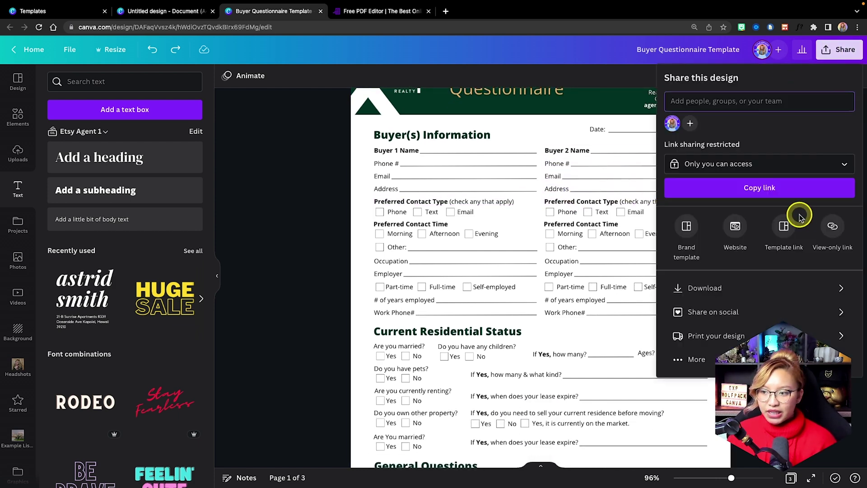
{"action": "left_click", "coordinate": [710, 288]}
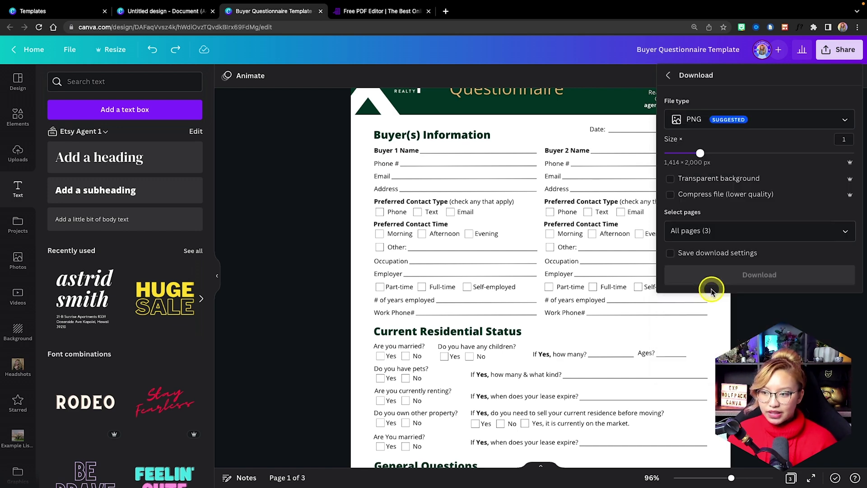
{"action": "left_click", "coordinate": [725, 121]}
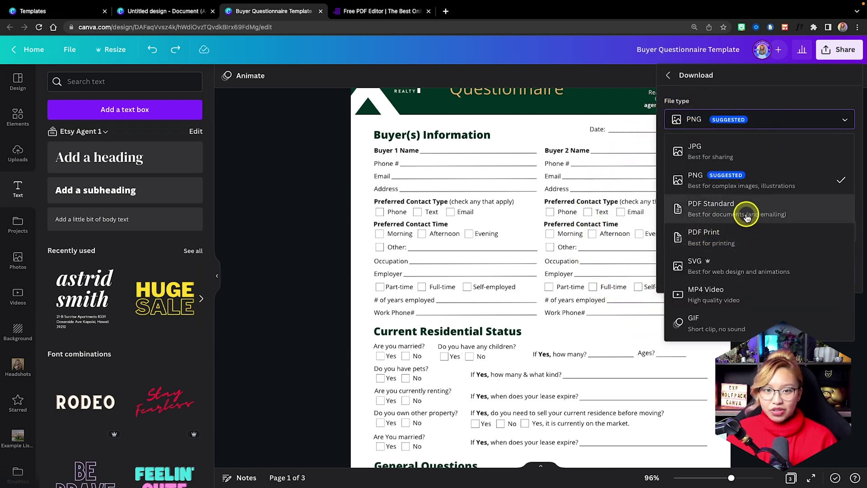
{"action": "left_click", "coordinate": [723, 206]}
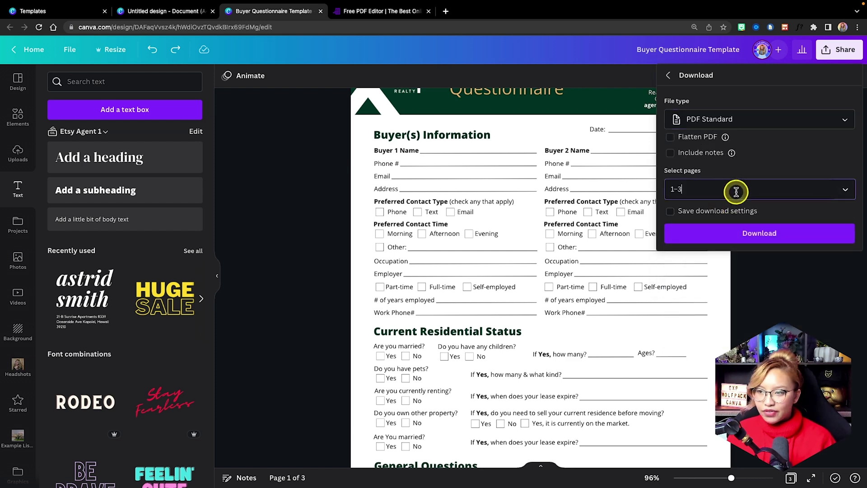
{"action": "left_click", "coordinate": [736, 191]}
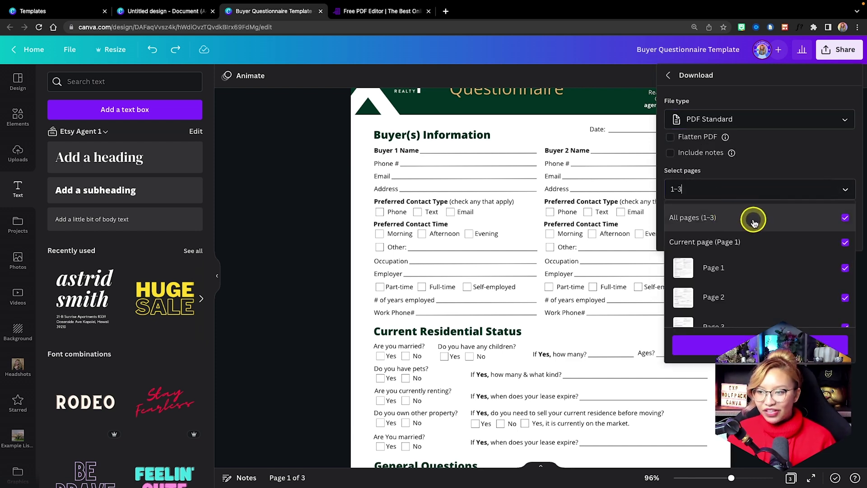
{"action": "left_click", "coordinate": [753, 220]}
{"action": "left_click", "coordinate": [723, 246]}
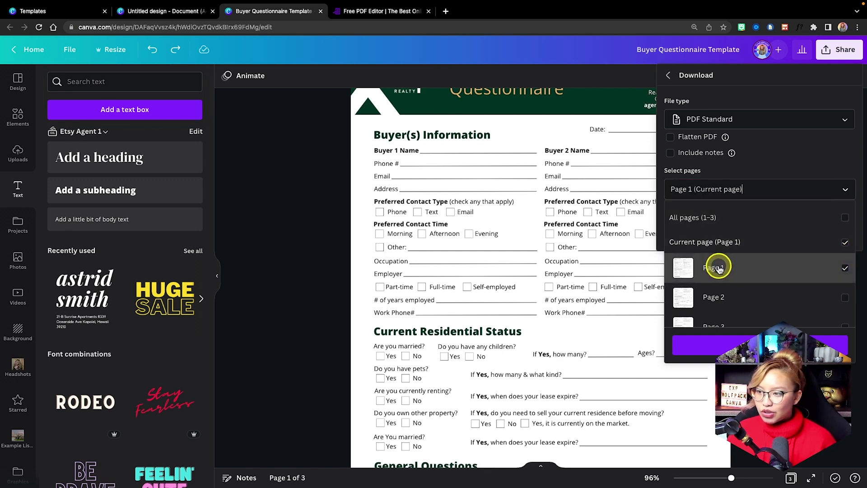
{"action": "left_click", "coordinate": [808, 307]}
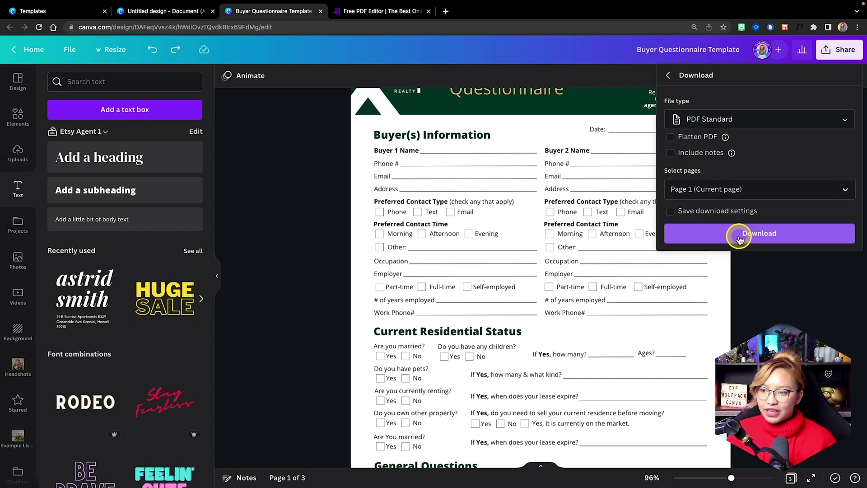
{"action": "left_click", "coordinate": [738, 234]}
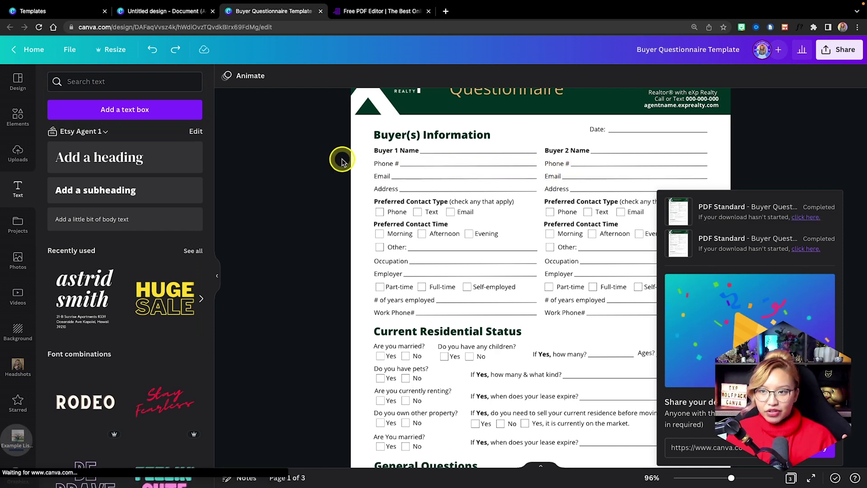
{"action": "left_click", "coordinate": [363, 15]}
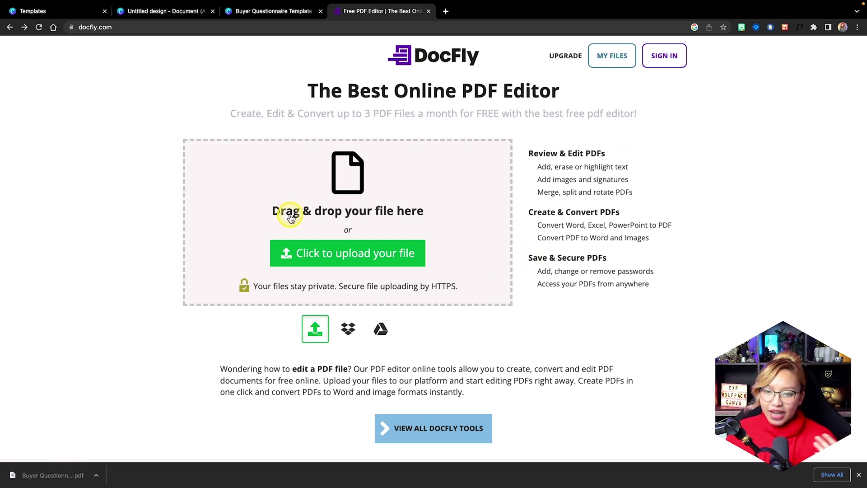
Step: Drag the downloaded Buyer Questionnaire PDF from the download bar into DocFly's upload area
{"action": "left_click_drag", "start_coordinate": [54, 472], "coordinate": [274, 209]}
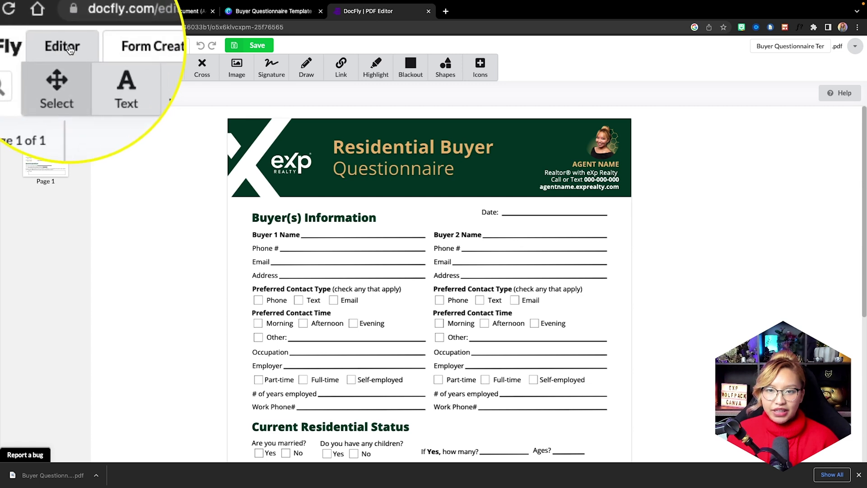
{"action": "left_click", "coordinate": [116, 49]}
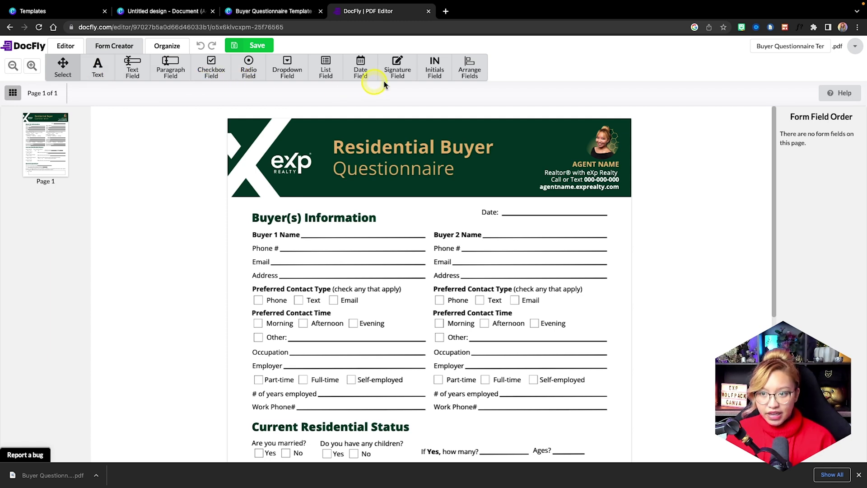
{"action": "left_click", "coordinate": [859, 474]}
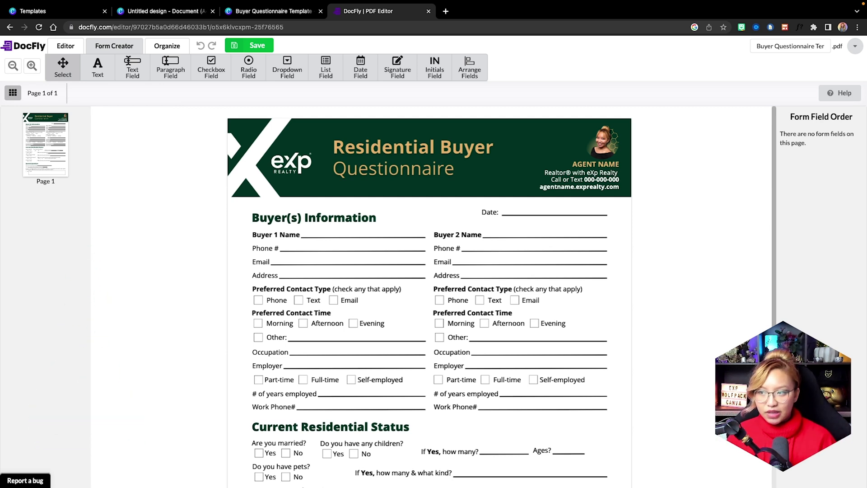
{"action": "scroll", "coordinate": [429, 297], "scroll_direction": "down", "scroll_amount": 5}
{"action": "scroll", "coordinate": [429, 296], "scroll_direction": "up", "scroll_amount": 5}
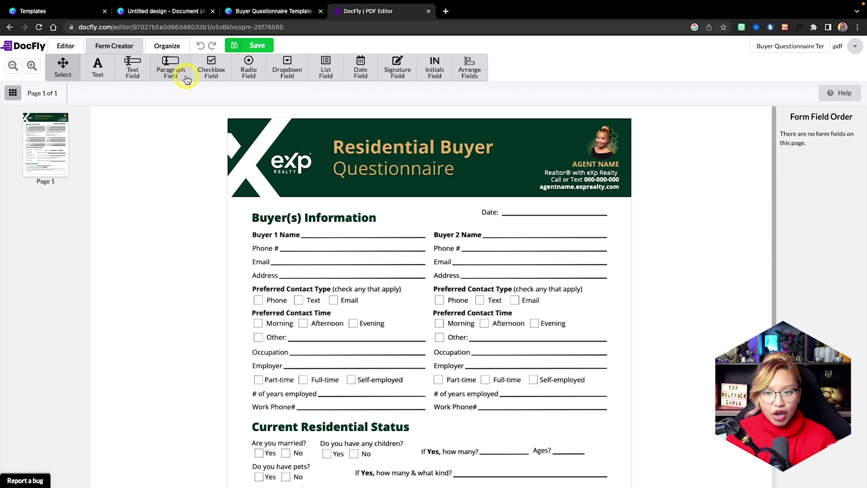
{"action": "scroll", "coordinate": [363, 238], "scroll_direction": "down", "scroll_amount": 1}
{"action": "scroll", "coordinate": [363, 238], "scroll_direction": "down", "scroll_amount": 5}
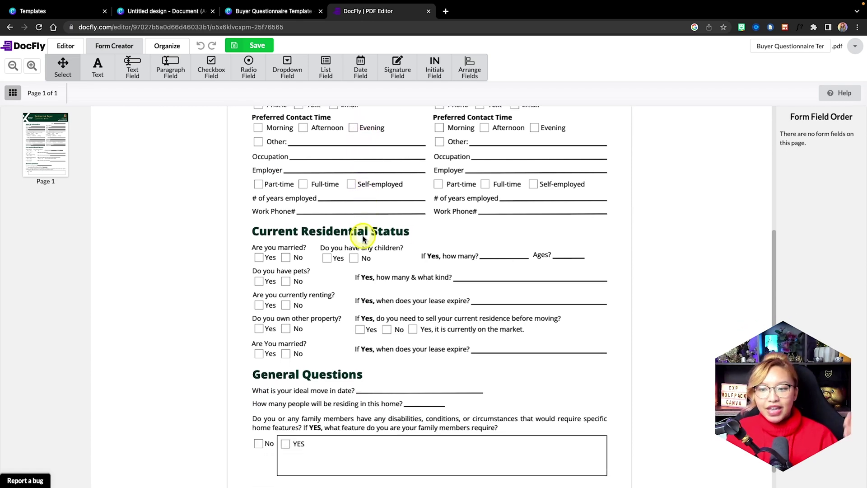
{"action": "scroll", "coordinate": [363, 238], "scroll_direction": "up", "scroll_amount": 5}
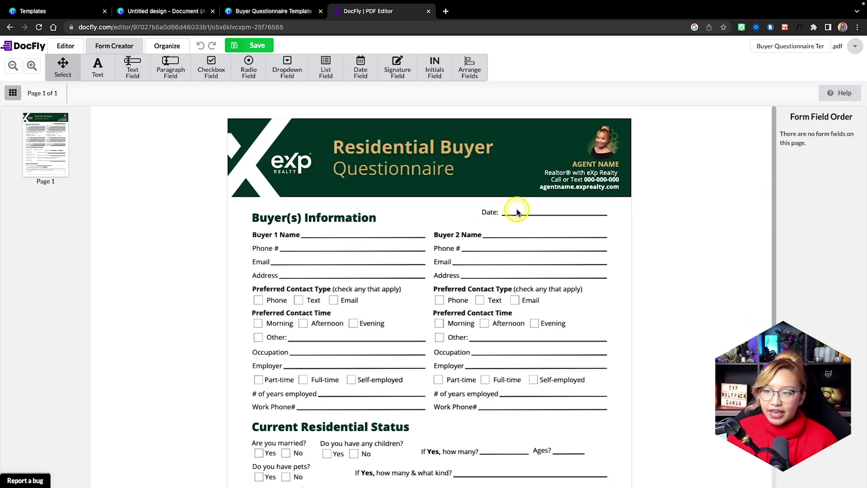
Step: Place a Date field beside Date: and resize it to fit the line
{"action": "left_click", "coordinate": [359, 72]}
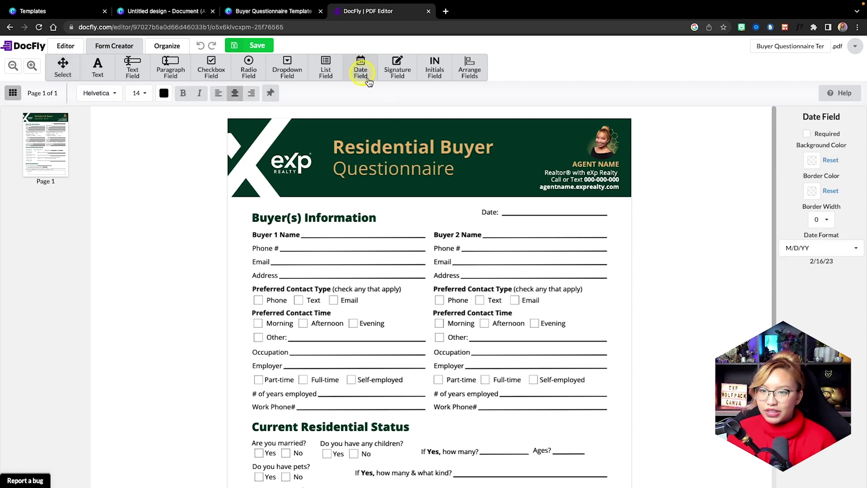
{"action": "left_click", "coordinate": [502, 197]}
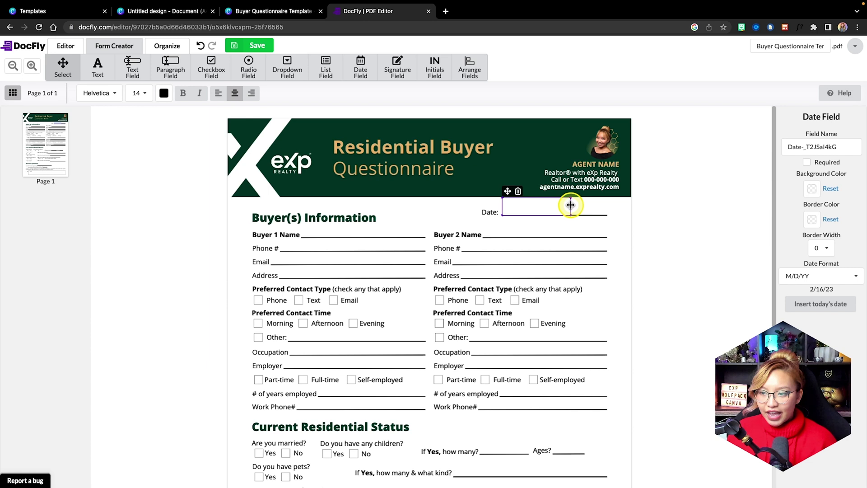
{"action": "left_click_drag", "start_coordinate": [570, 205], "coordinate": [606, 202]}
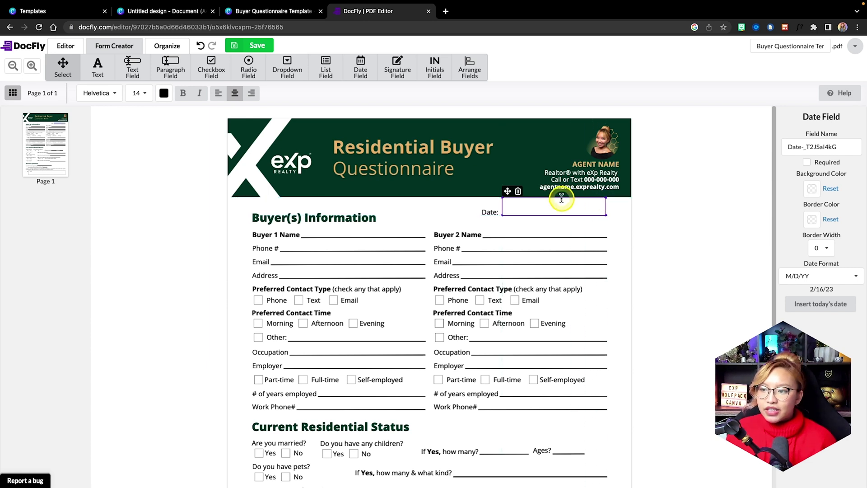
{"action": "left_click_drag", "start_coordinate": [549, 215], "coordinate": [509, 195]}
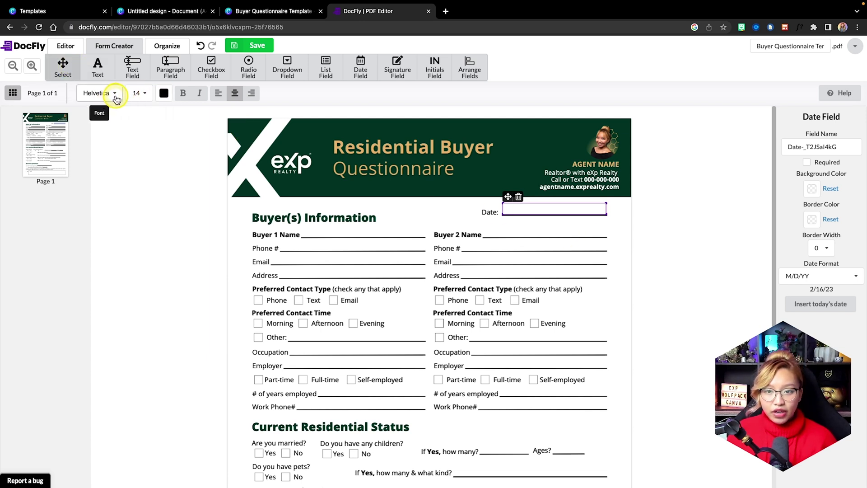
Step: Make the date field text 10-point, blue and centered
{"action": "left_click", "coordinate": [143, 97]}
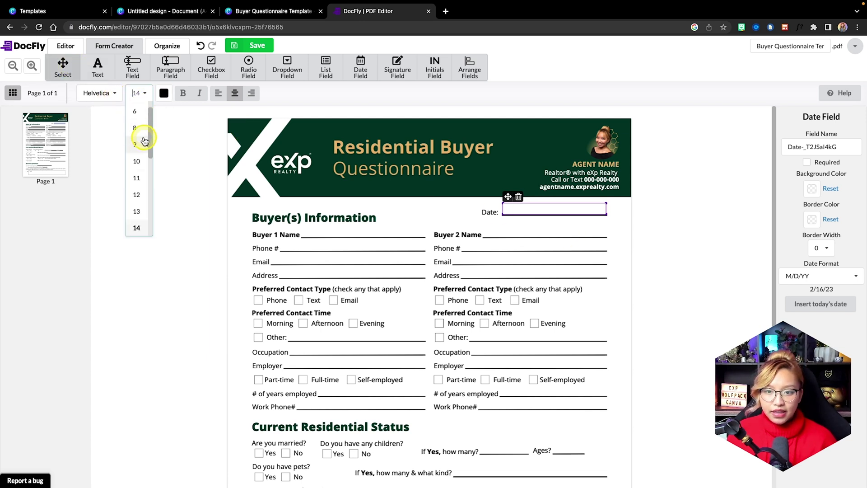
{"action": "left_click", "coordinate": [137, 162]}
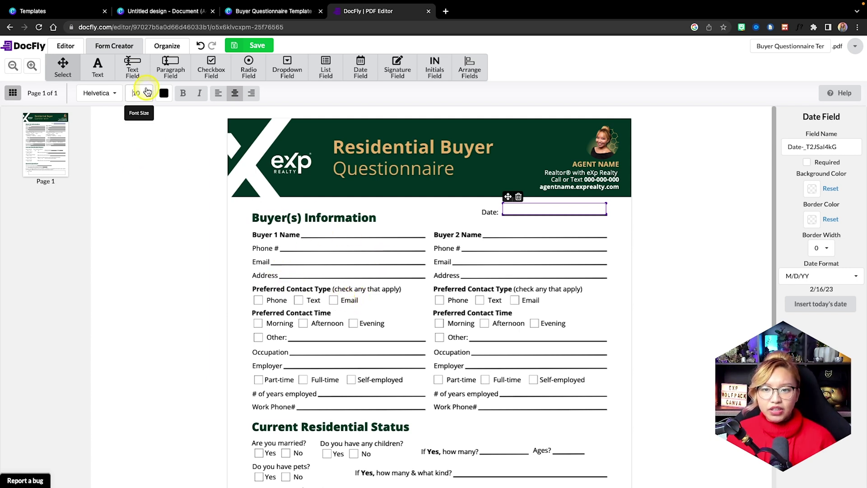
{"action": "left_click", "coordinate": [163, 93]}
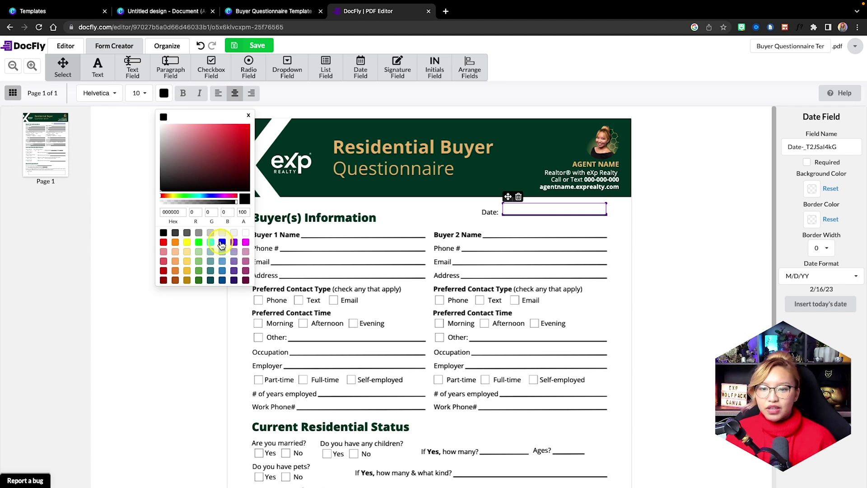
{"action": "left_click", "coordinate": [221, 243]}
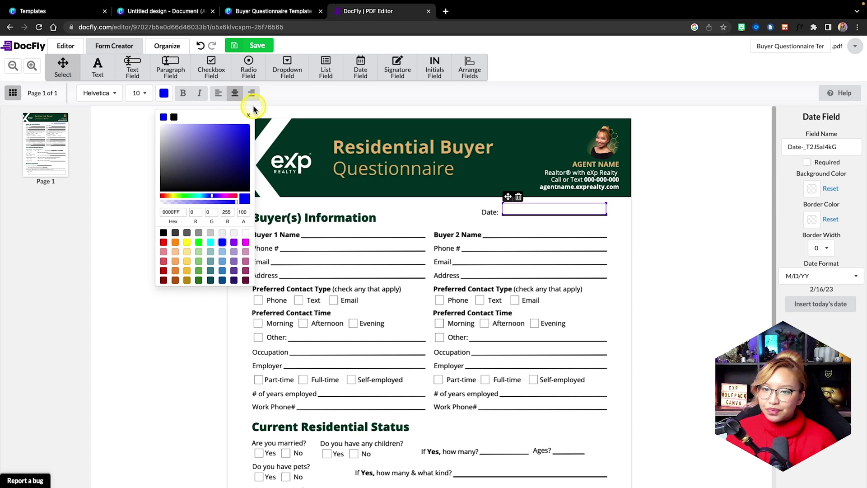
{"action": "left_click", "coordinate": [219, 95]}
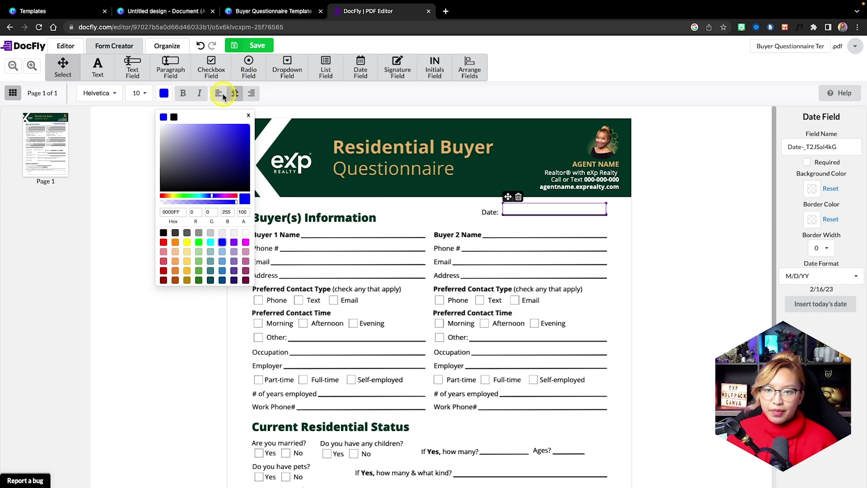
{"action": "left_click", "coordinate": [220, 95]}
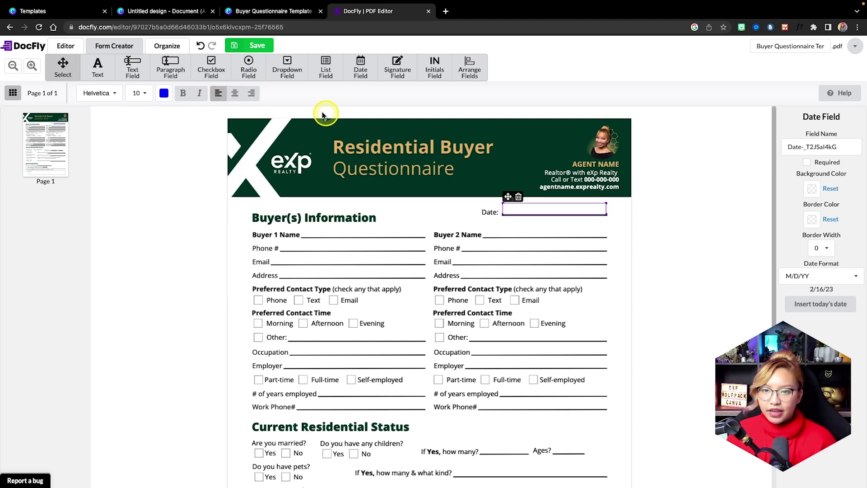
{"action": "left_click", "coordinate": [235, 94]}
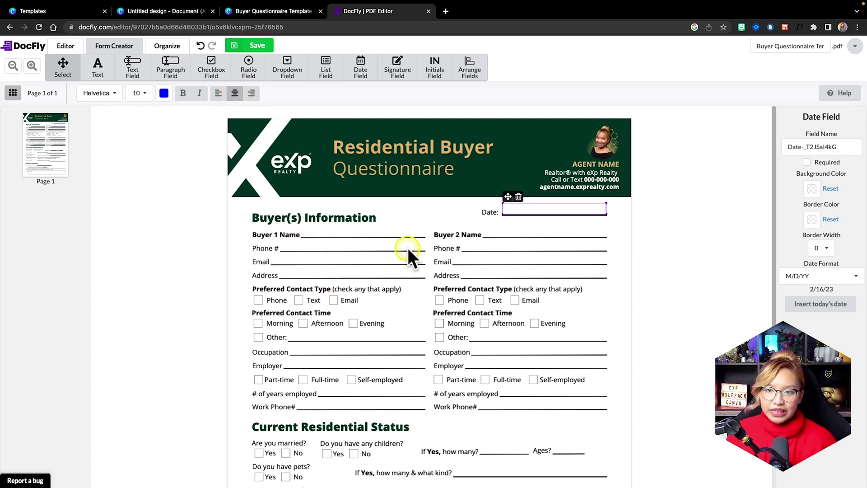
Step: Add a Buyer 1 Name text field across its line with blue 10-point text
{"action": "left_click", "coordinate": [131, 71]}
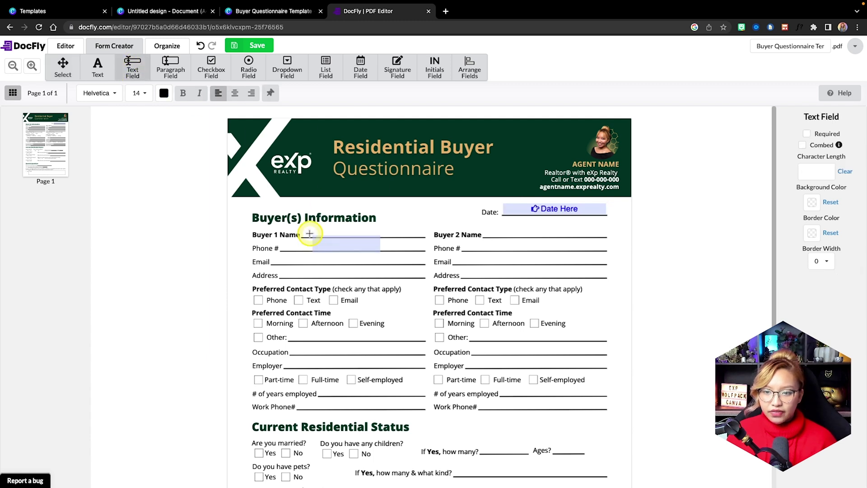
{"action": "left_click", "coordinate": [300, 221]}
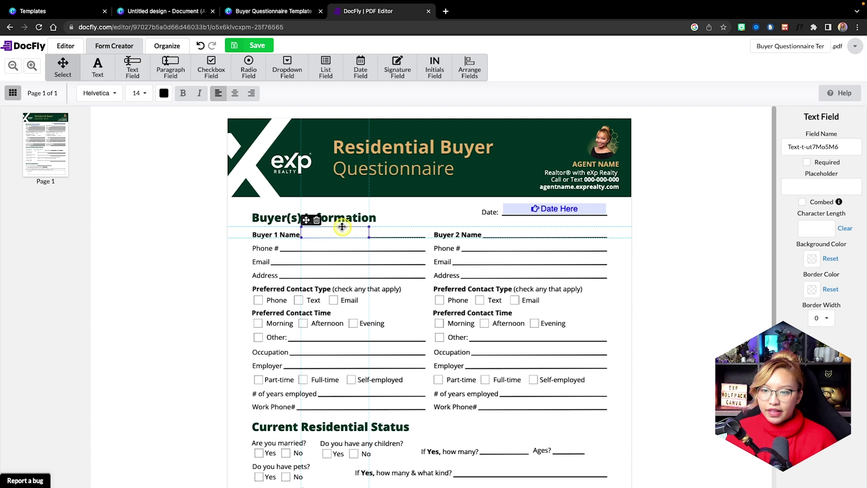
{"action": "left_click_drag", "start_coordinate": [368, 231], "coordinate": [424, 232]}
{"action": "left_click", "coordinate": [144, 93]}
{"action": "left_click", "coordinate": [138, 136]}
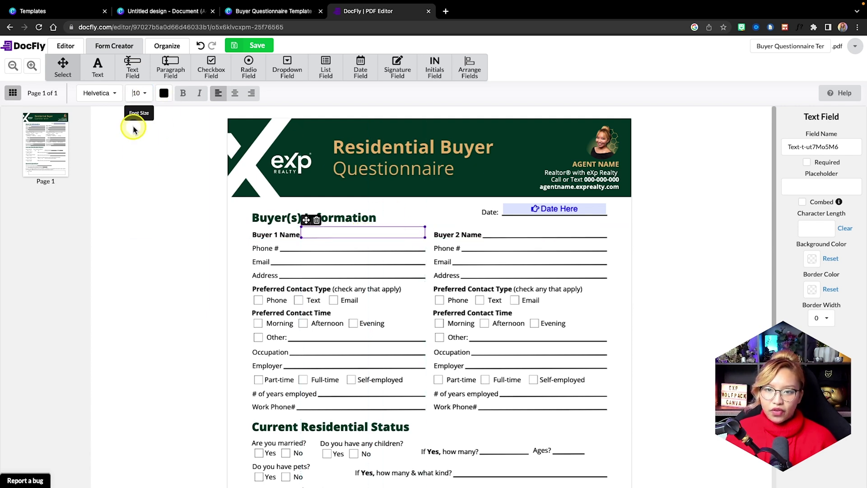
{"action": "left_click", "coordinate": [164, 93]}
{"action": "left_click", "coordinate": [174, 117]}
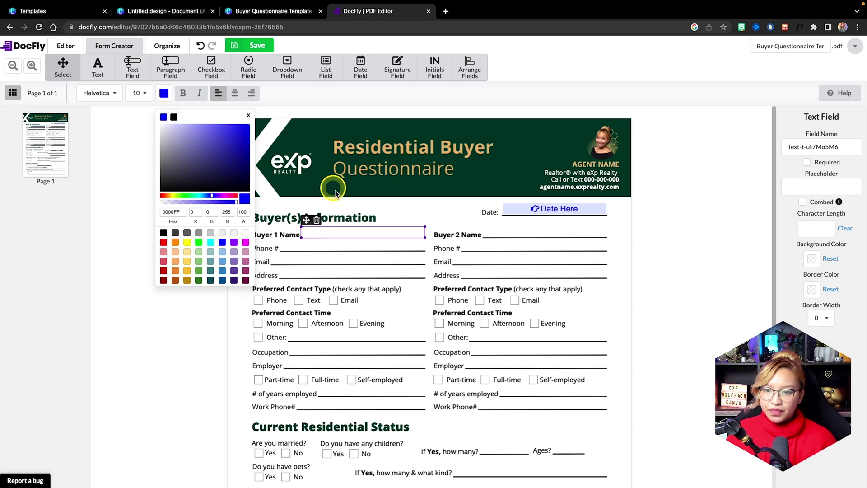
{"action": "left_click", "coordinate": [218, 93]}
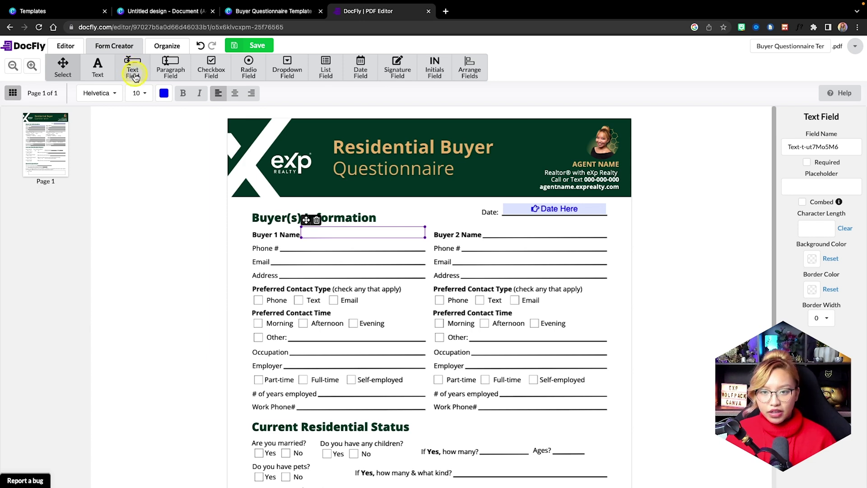
Step: Add text fields spanning the Phone # and Email lines
{"action": "left_click", "coordinate": [131, 70]}
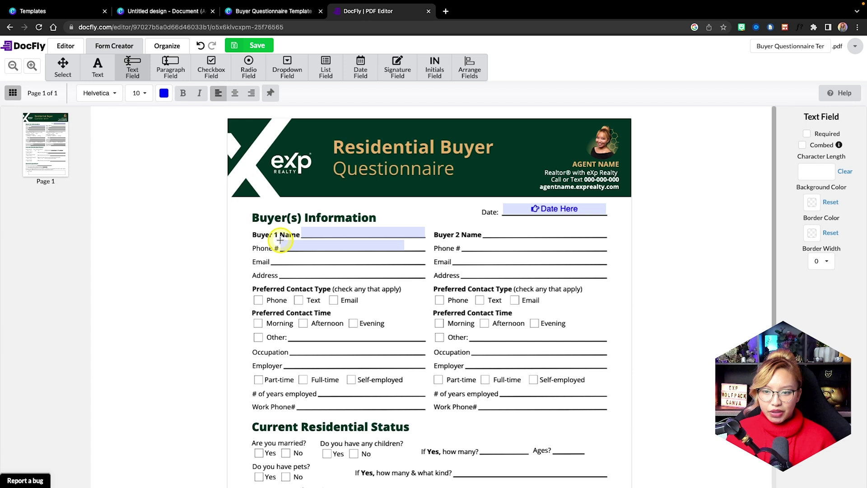
{"action": "left_click", "coordinate": [280, 240]}
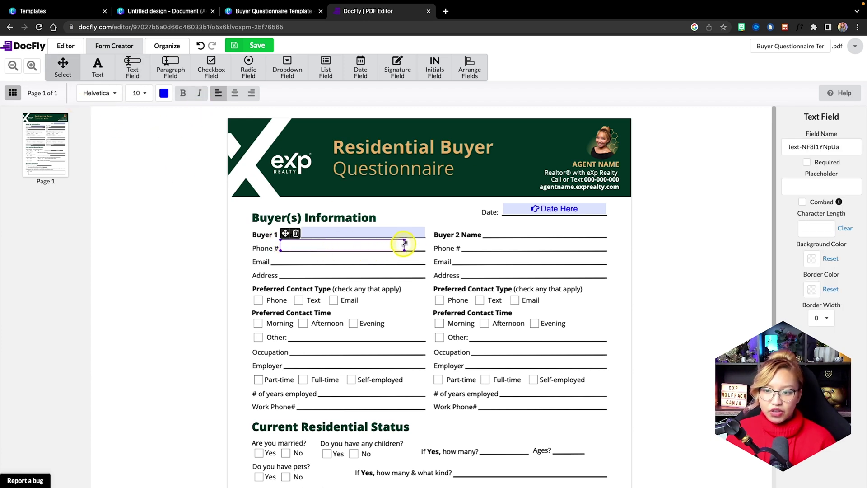
{"action": "left_click_drag", "start_coordinate": [404, 244], "coordinate": [420, 244]}
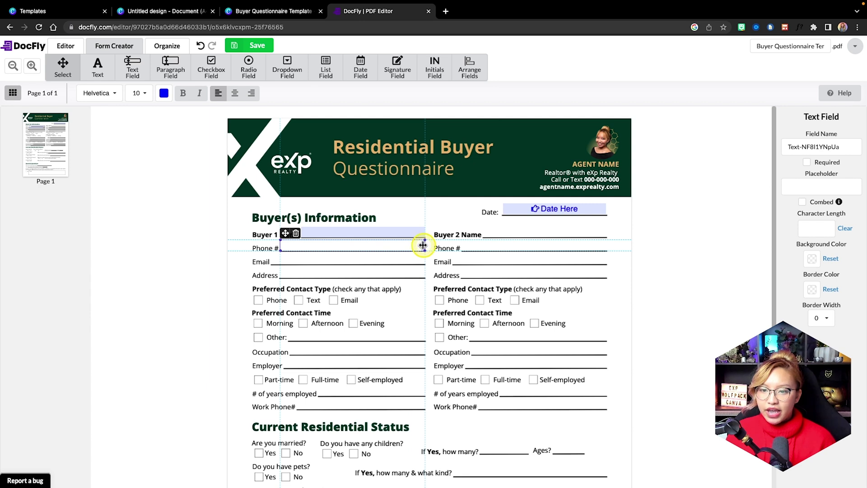
{"action": "left_click", "coordinate": [132, 68]}
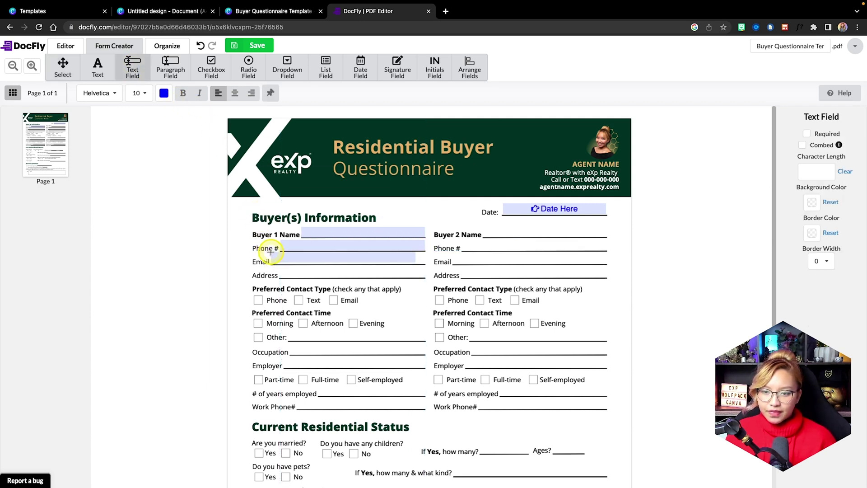
{"action": "left_click_drag", "start_coordinate": [270, 253], "coordinate": [423, 257]}
Step: Test-type in the Phone # and Buyer 1 Name fields, then delete the test text
{"action": "left_click", "coordinate": [350, 232]}
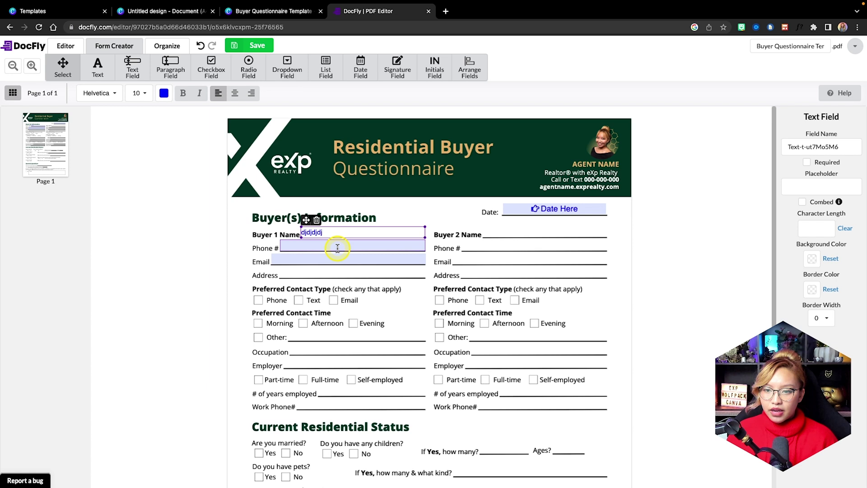
{"action": "left_click", "coordinate": [337, 248]}
{"action": "type", "text": "sjjsssjs"}
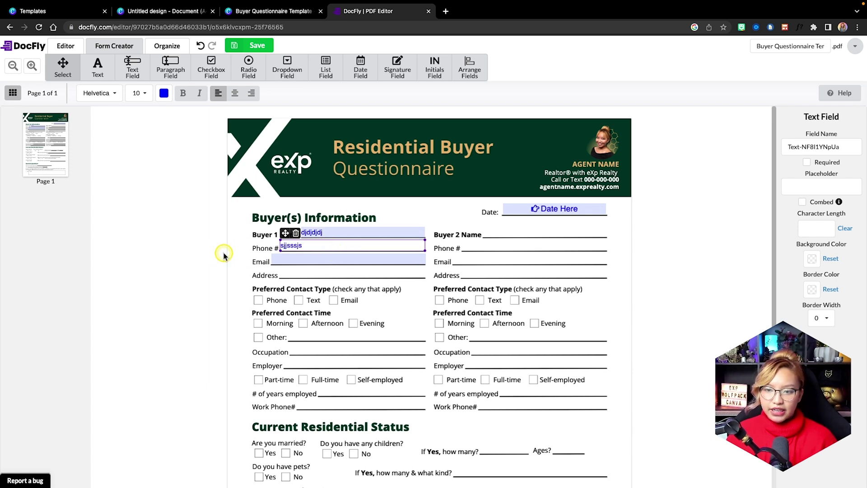
{"action": "left_click", "coordinate": [432, 214]}
{"action": "left_click", "coordinate": [315, 244]}
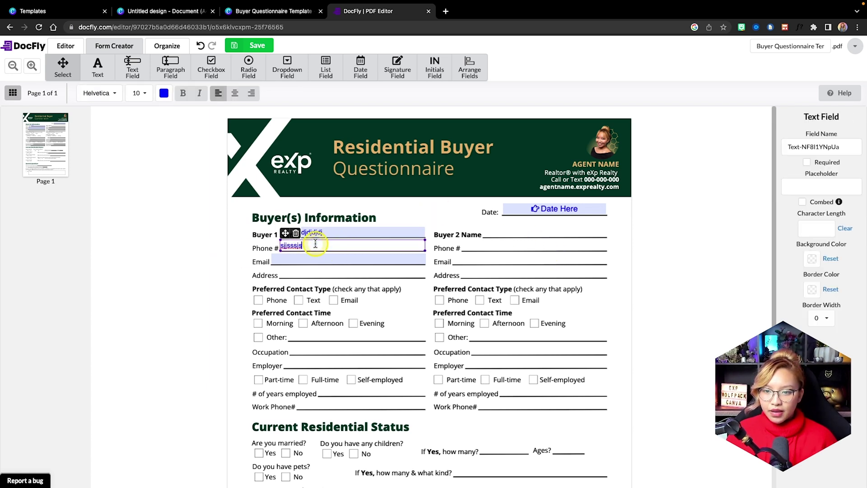
{"action": "key", "text": "BackSpace"}
{"action": "left_click", "coordinate": [339, 232]}
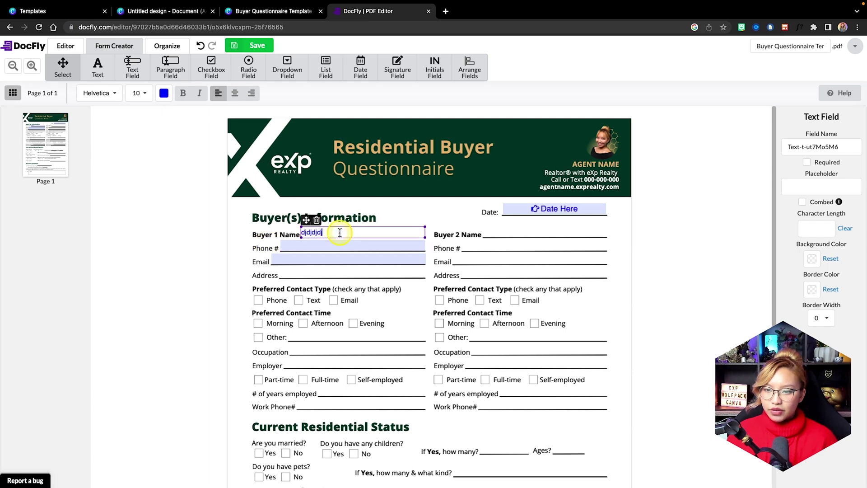
{"action": "left_click_drag", "start_coordinate": [339, 232], "coordinate": [303, 232]}
{"action": "key", "text": "BackSpace"}
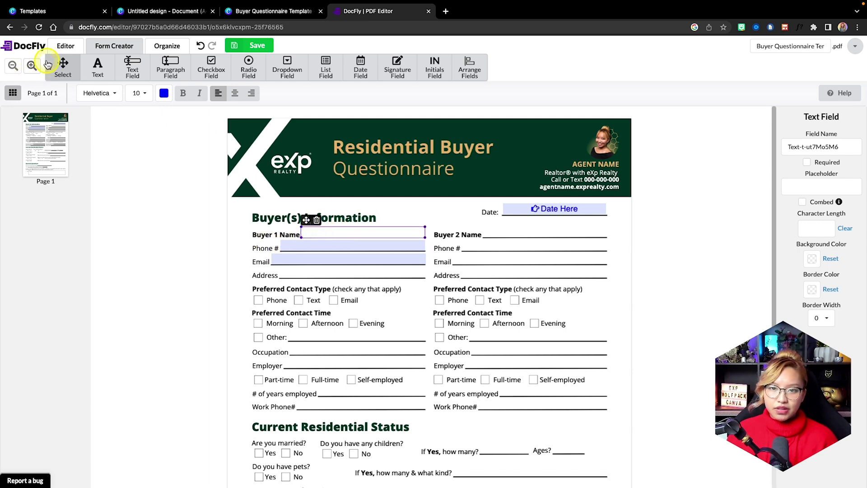
{"action": "left_click", "coordinate": [32, 65]}
Step: Scroll down to the Preferred Contact Type section of the form
{"action": "scroll", "coordinate": [484, 228], "scroll_direction": "down", "scroll_amount": 3}
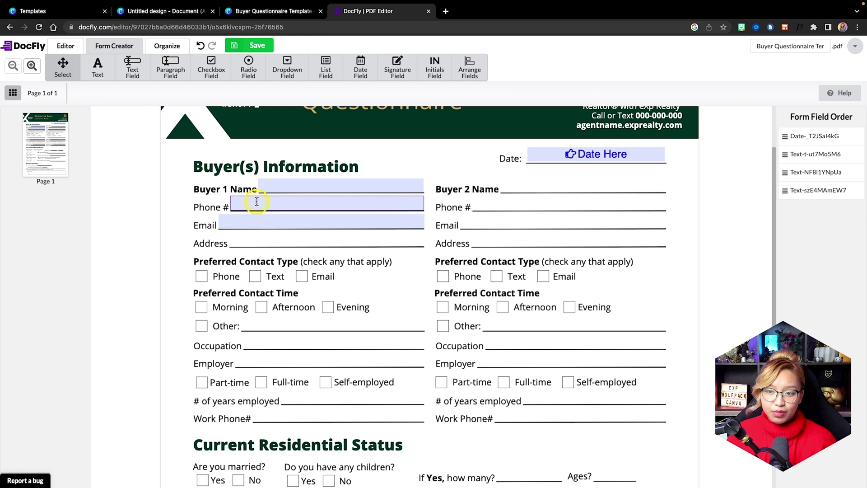
{"action": "scroll", "coordinate": [327, 226], "scroll_direction": "down", "scroll_amount": 3}
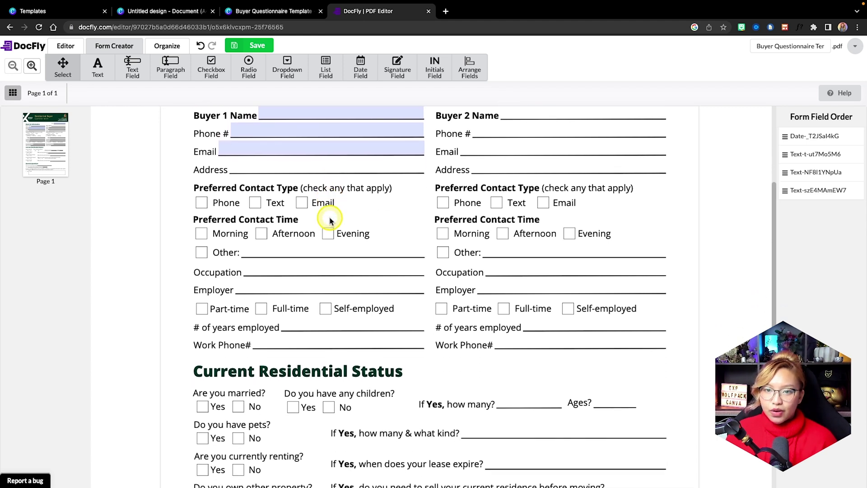
Step: Add a blue-check checkbox on Buyer 1's Phone box, then test and clear it
{"action": "left_click", "coordinate": [215, 70]}
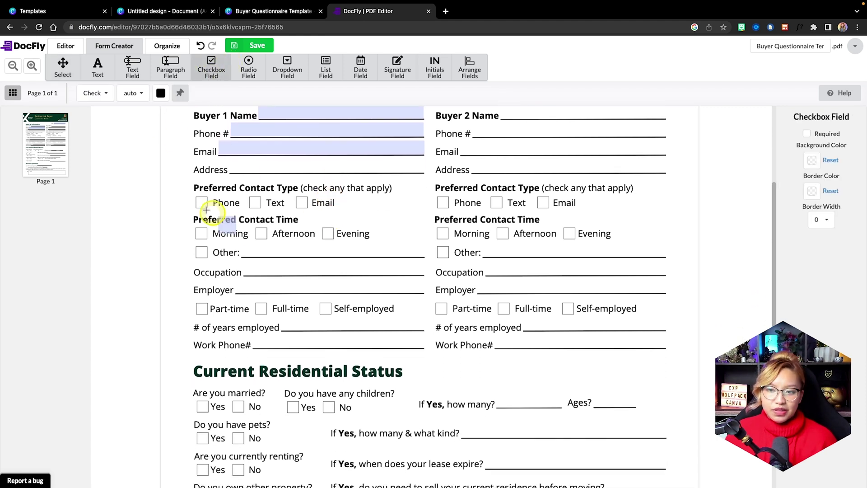
{"action": "left_click", "coordinate": [195, 197]}
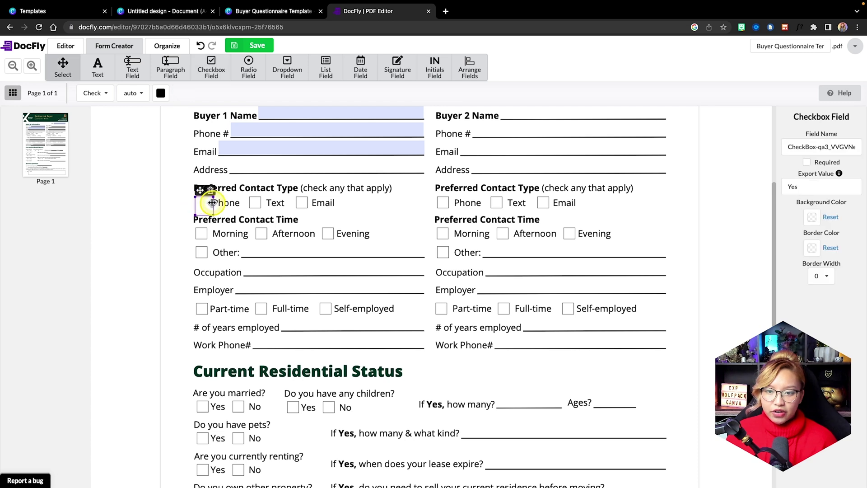
{"action": "left_click_drag", "start_coordinate": [212, 203], "coordinate": [202, 202]}
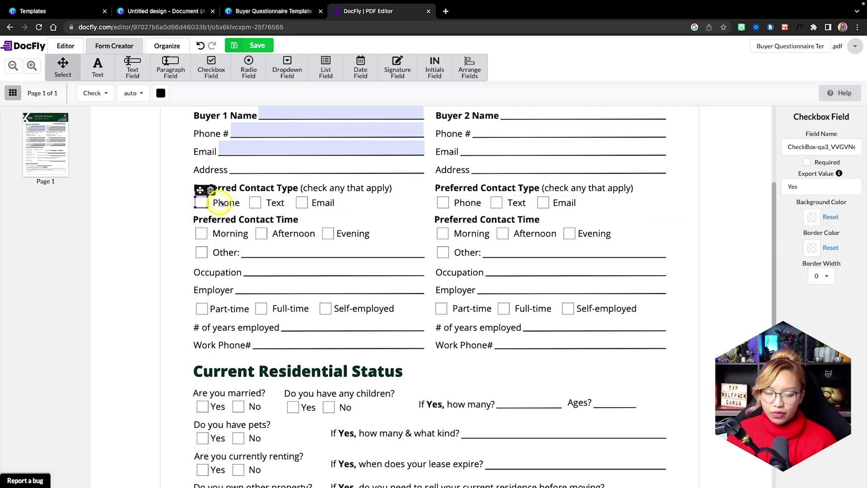
{"action": "left_click", "coordinate": [161, 93]}
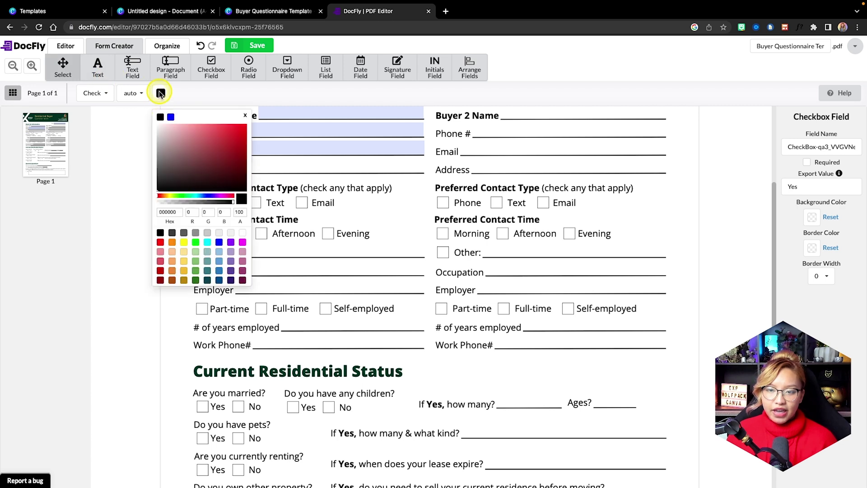
{"action": "left_click", "coordinate": [171, 118]}
{"action": "left_click", "coordinate": [245, 116]}
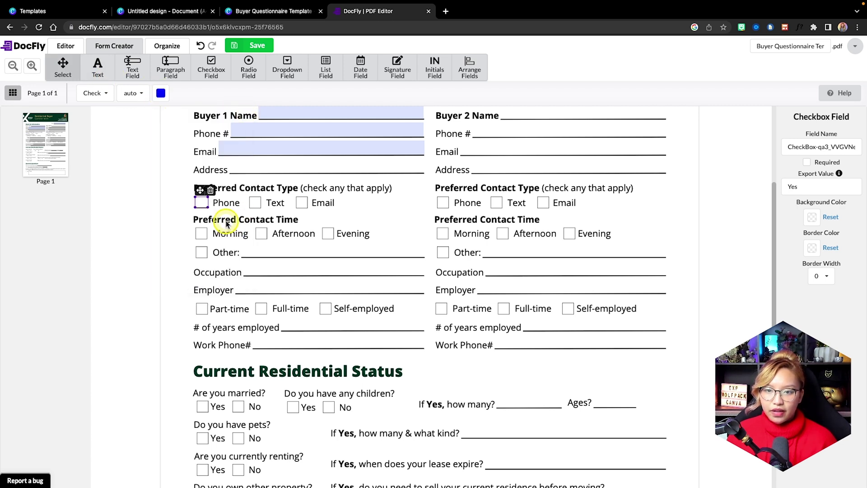
{"action": "left_click", "coordinate": [201, 204]}
{"action": "left_click", "coordinate": [188, 202]}
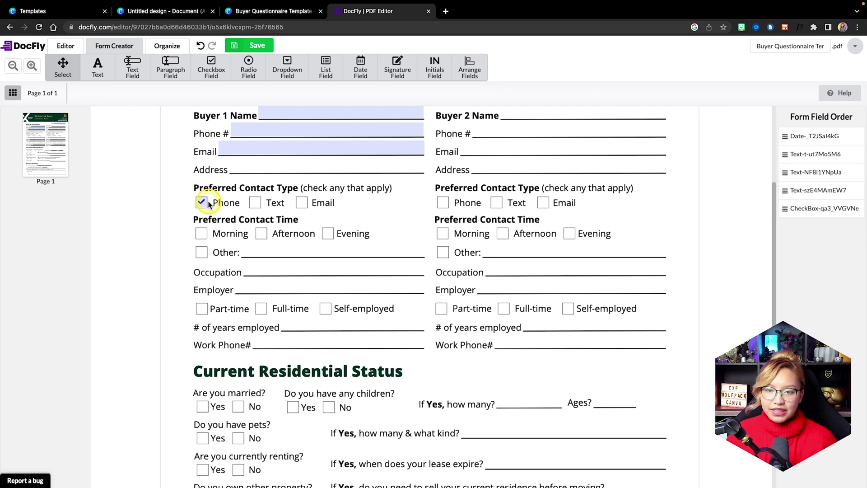
{"action": "left_click", "coordinate": [202, 204]}
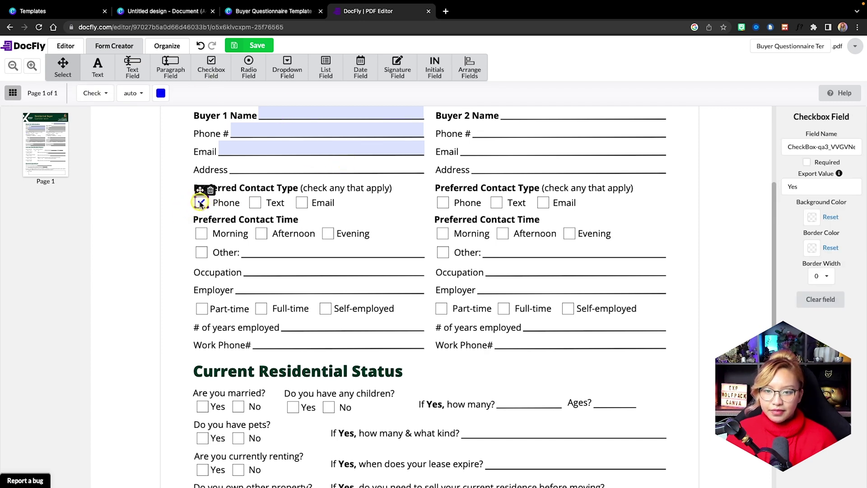
{"action": "left_click", "coordinate": [201, 203]}
Step: Add checkbox fields on Buyer 1's Text, Email and Morning boxes
{"action": "left_click", "coordinate": [213, 70]}
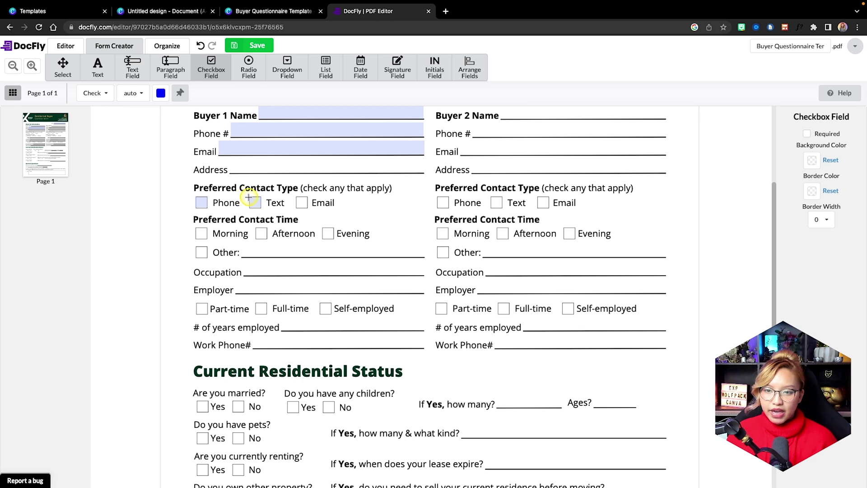
{"action": "left_click", "coordinate": [249, 197]}
{"action": "left_click", "coordinate": [209, 71]}
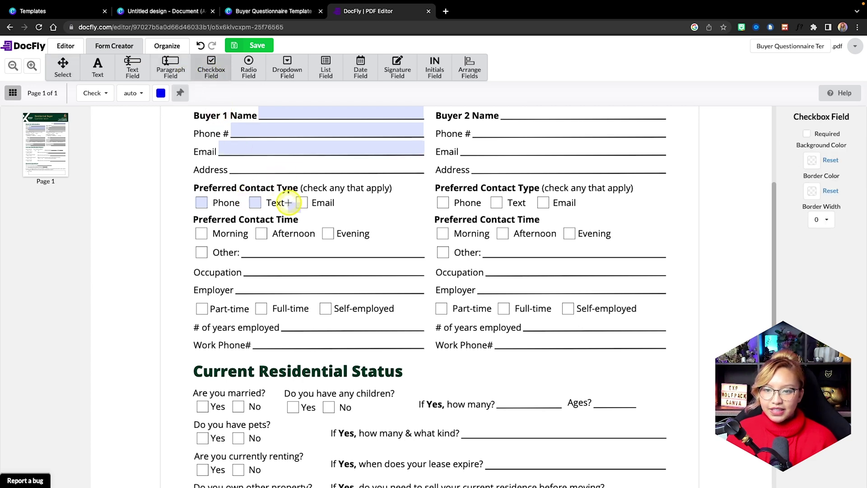
{"action": "left_click", "coordinate": [295, 198]}
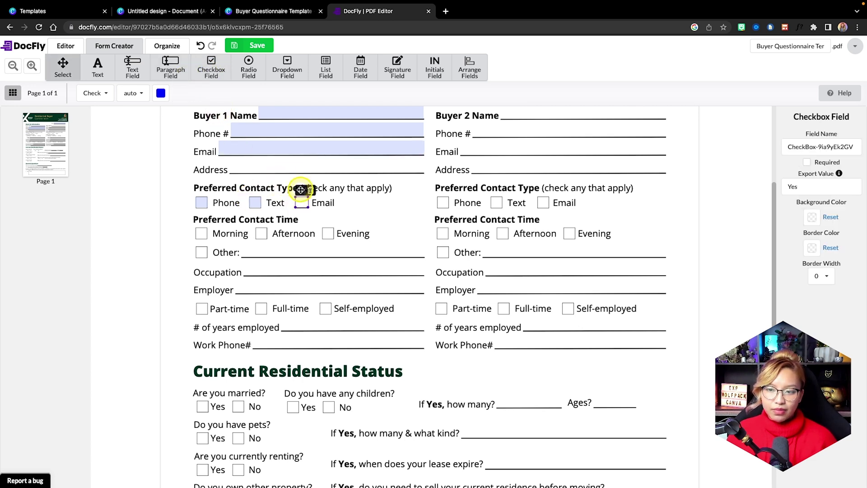
{"action": "left_click", "coordinate": [201, 74]}
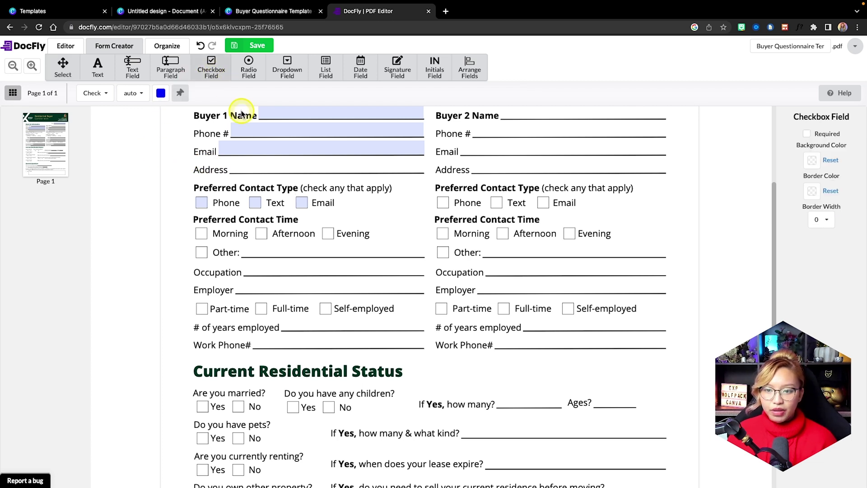
{"action": "left_click", "coordinate": [195, 229]}
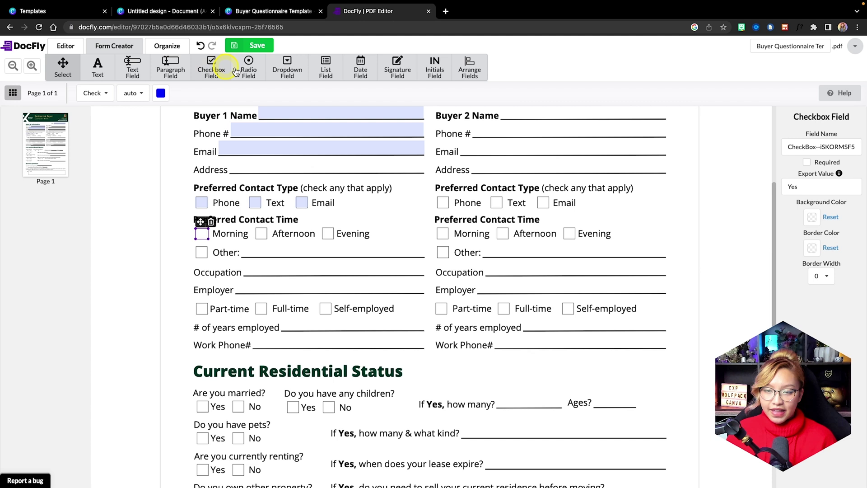
Step: Scroll down past Current Residential Status until General Questions is visible
{"action": "scroll", "coordinate": [300, 257], "scroll_direction": "down", "scroll_amount": 5}
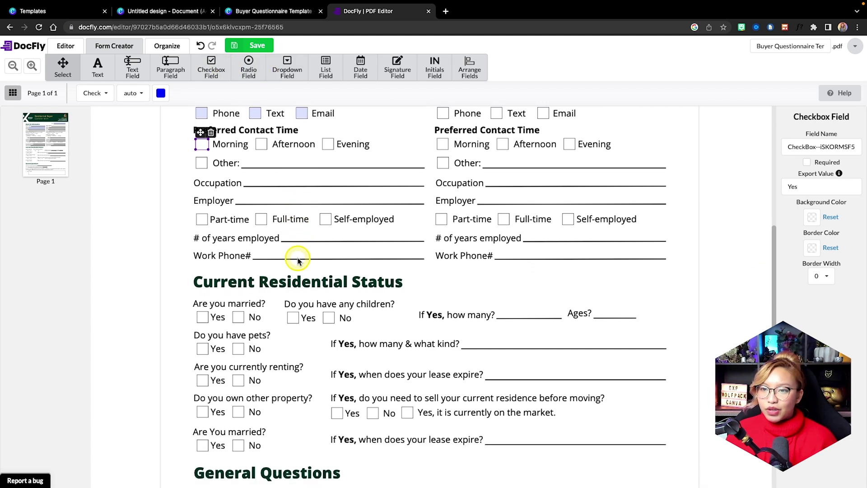
{"action": "scroll", "coordinate": [298, 261], "scroll_direction": "down", "scroll_amount": 5}
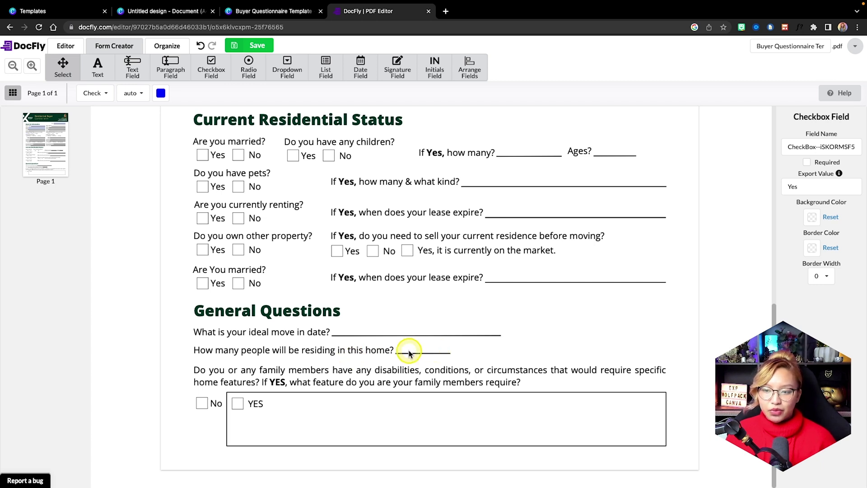
Step: Place a dropdown on the how-many-people line, narrowed, with blue 10-point text
{"action": "left_click", "coordinate": [288, 72]}
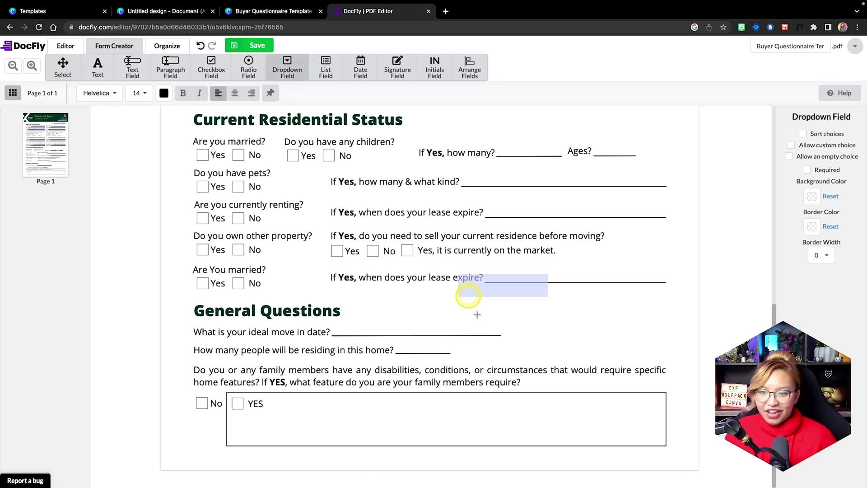
{"action": "left_click", "coordinate": [395, 339]}
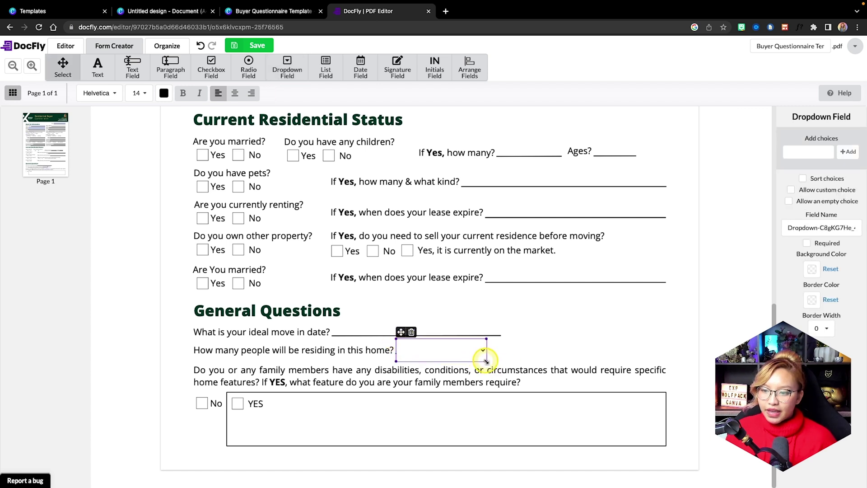
{"action": "left_click_drag", "start_coordinate": [485, 348], "coordinate": [448, 343]}
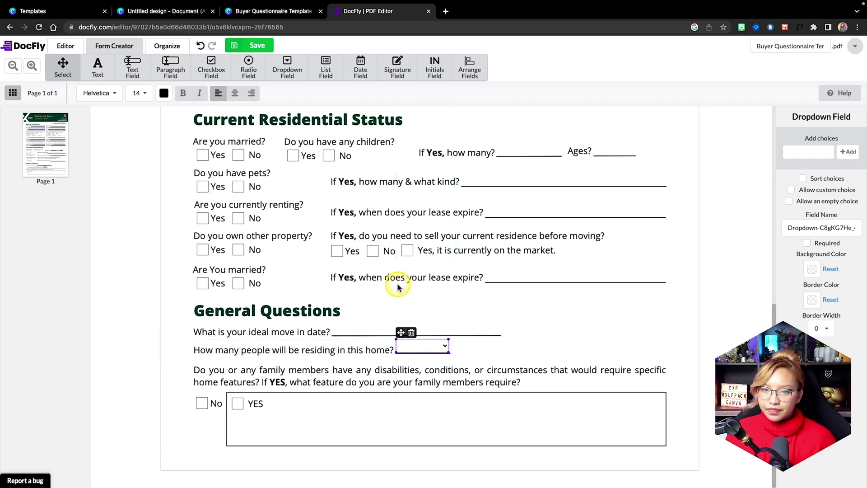
{"action": "left_click", "coordinate": [136, 92]}
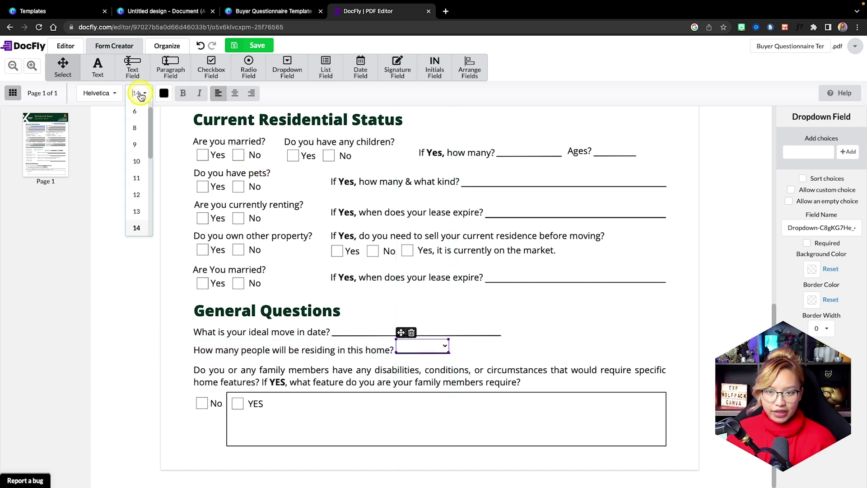
{"action": "left_click", "coordinate": [137, 161]}
{"action": "left_click", "coordinate": [164, 93]}
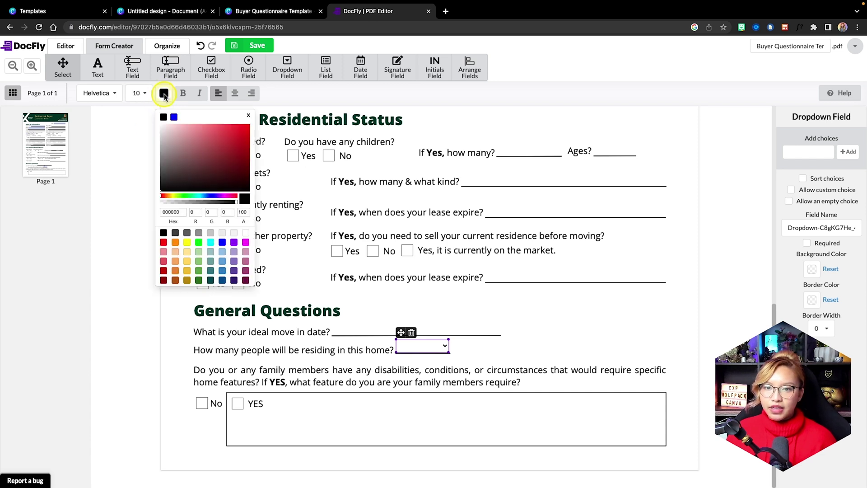
{"action": "left_click", "coordinate": [163, 117]}
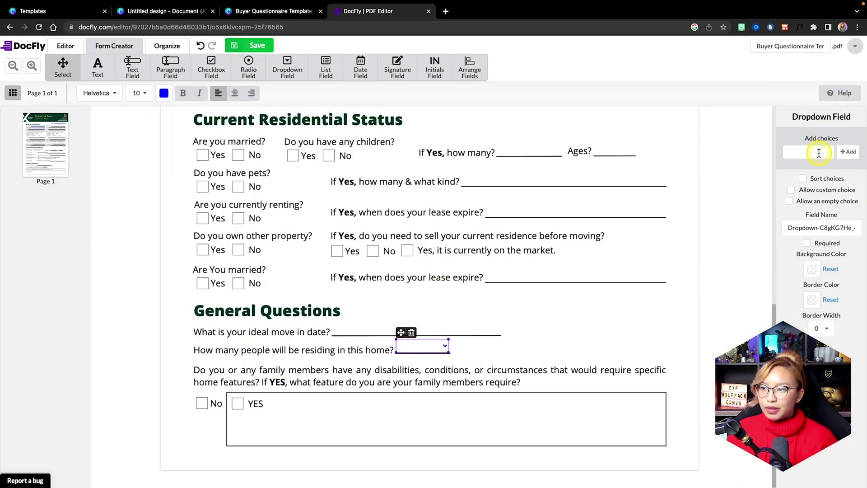
Step: Add the dropdown choices 1, 2, 3, 4, 5 and 6
{"action": "left_click", "coordinate": [844, 153]}
{"action": "type", "text": "2"}
{"action": "key", "text": "Return"}
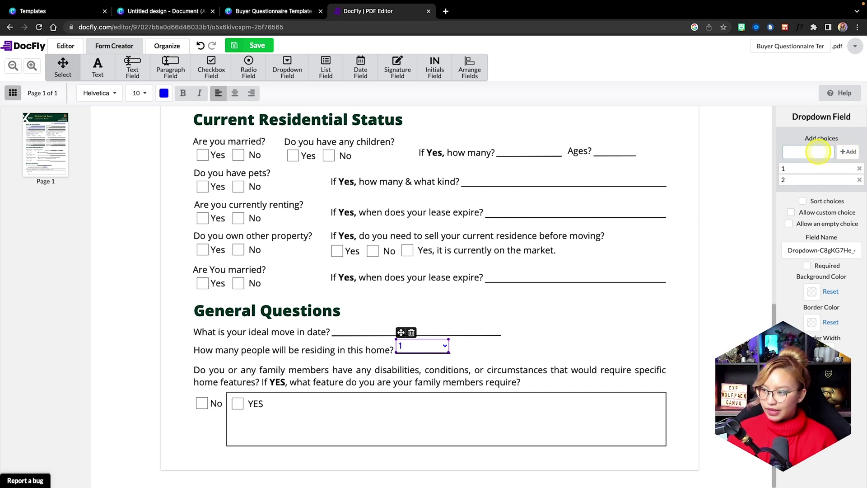
{"action": "key", "text": "Return"}
{"action": "type", "text": "4"}
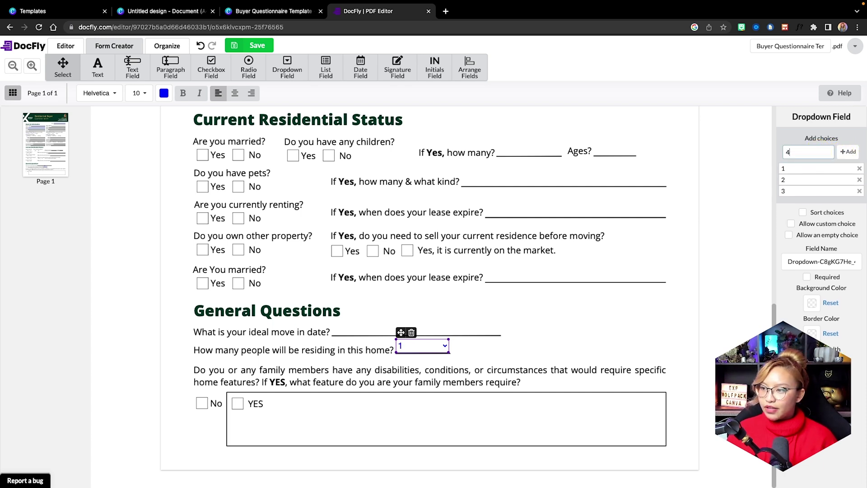
{"action": "key", "text": "Return"}
{"action": "type", "text": "5"}
{"action": "key", "text": "Return"}
{"action": "type", "text": "6"}
{"action": "key", "text": "Return"}
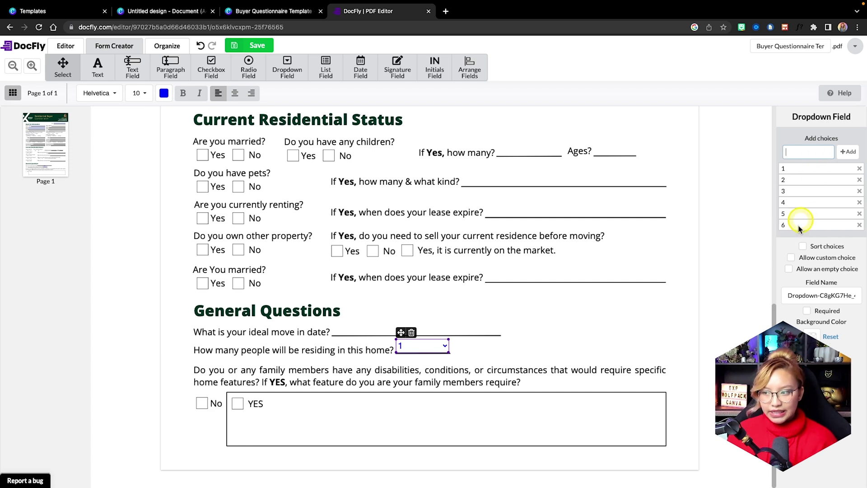
Step: Test the dropdown by picking 4, then set it back to 1
{"action": "left_click", "coordinate": [455, 350]}
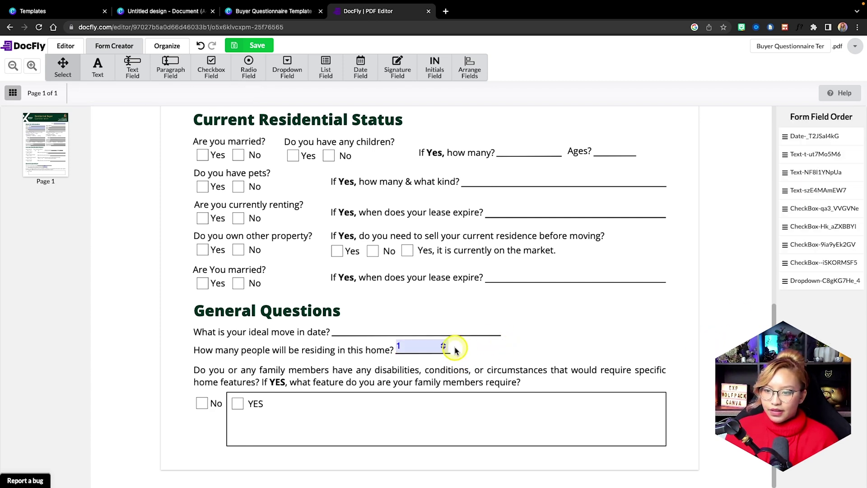
{"action": "left_click", "coordinate": [439, 349]}
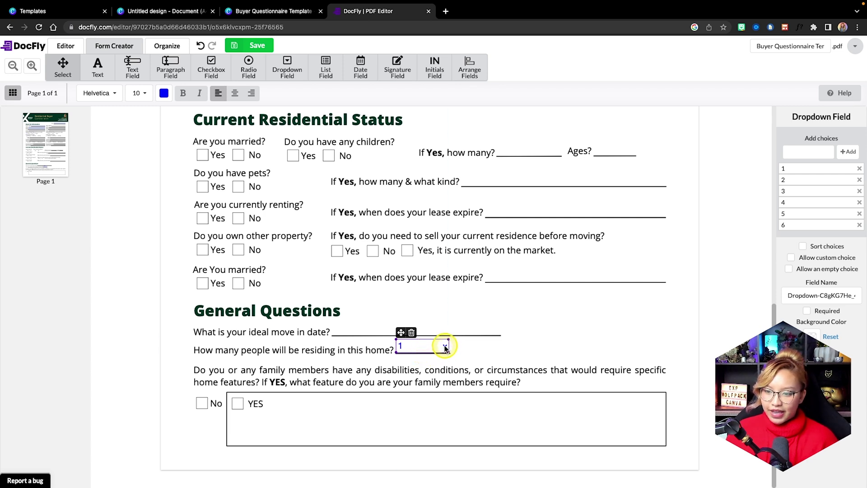
{"action": "left_click", "coordinate": [445, 348]}
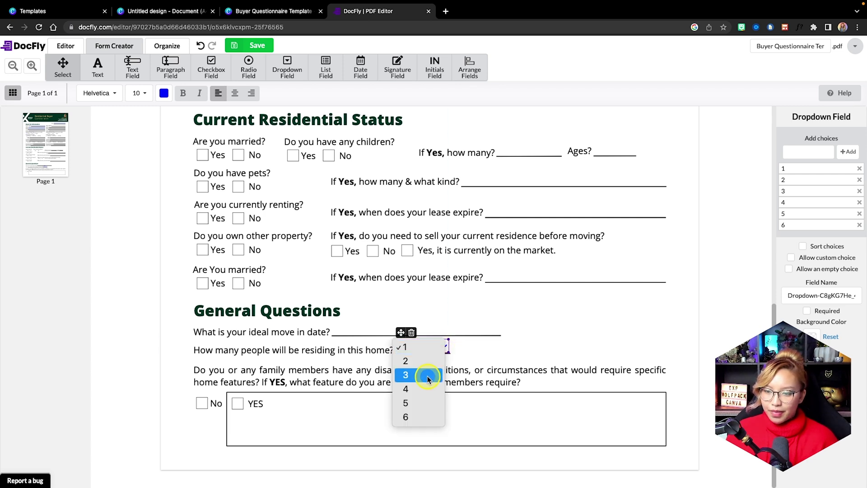
{"action": "left_click", "coordinate": [444, 349]}
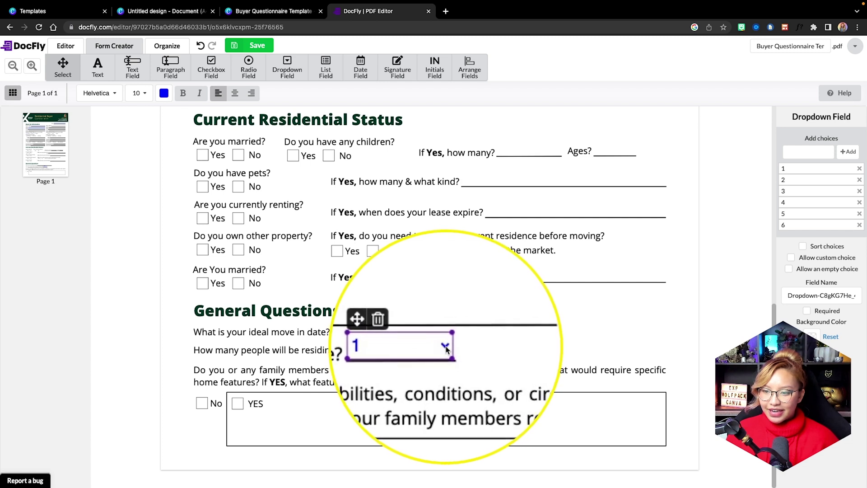
{"action": "left_click", "coordinate": [445, 347]}
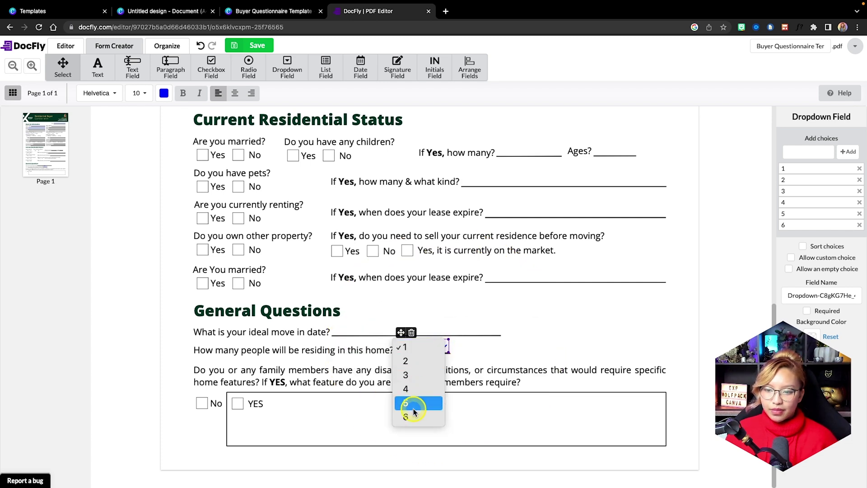
{"action": "left_click", "coordinate": [411, 388]}
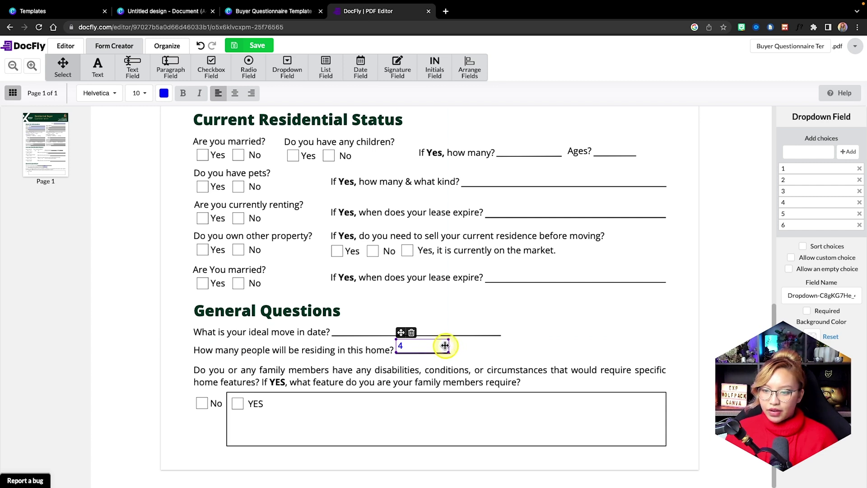
{"action": "left_click", "coordinate": [445, 347]}
{"action": "left_click", "coordinate": [421, 304]}
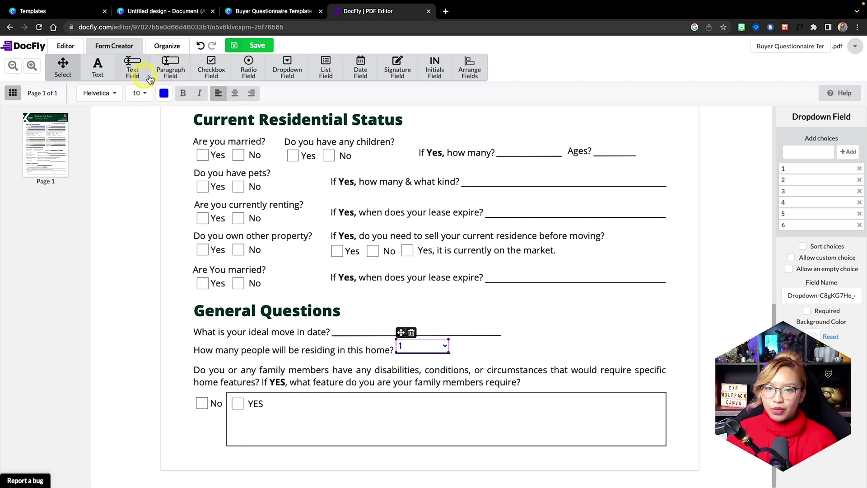
Step: Place a paragraph field in the YES box, widen it across the box, and give it 10-point blue text
{"action": "left_click", "coordinate": [171, 72]}
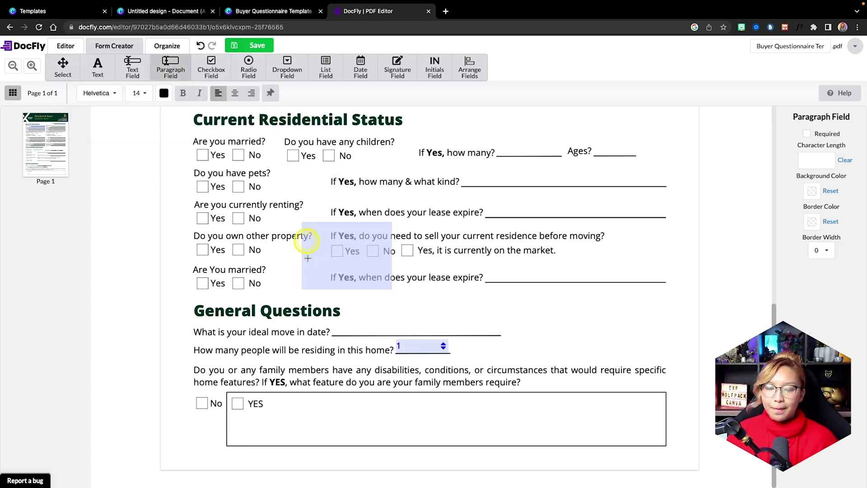
{"action": "left_click", "coordinate": [271, 396]}
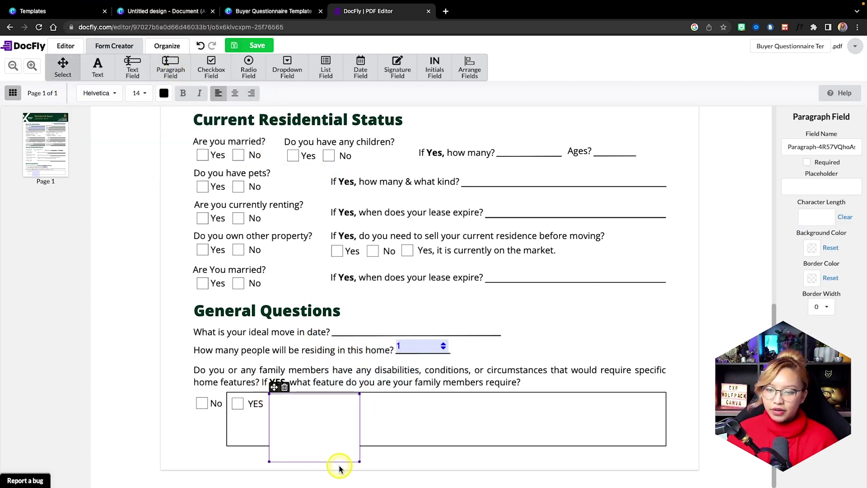
{"action": "left_click_drag", "start_coordinate": [359, 461], "coordinate": [674, 443]}
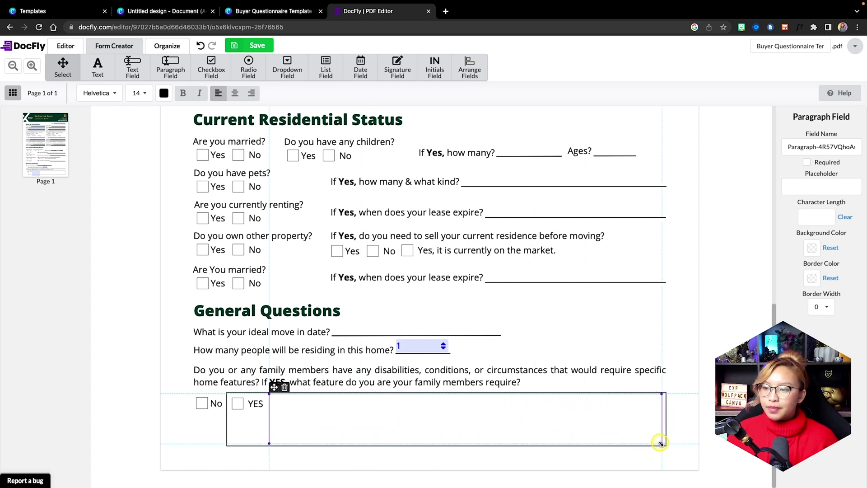
{"action": "left_click", "coordinate": [139, 93]}
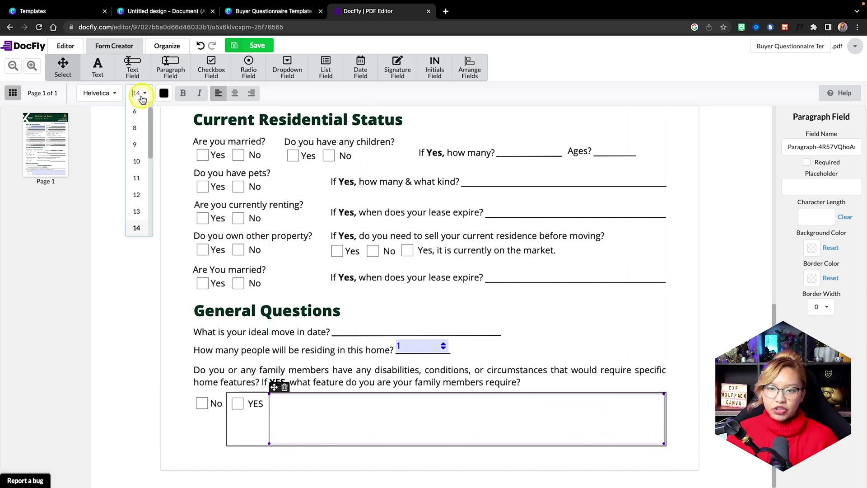
{"action": "left_click", "coordinate": [138, 157]}
{"action": "left_click", "coordinate": [164, 93]}
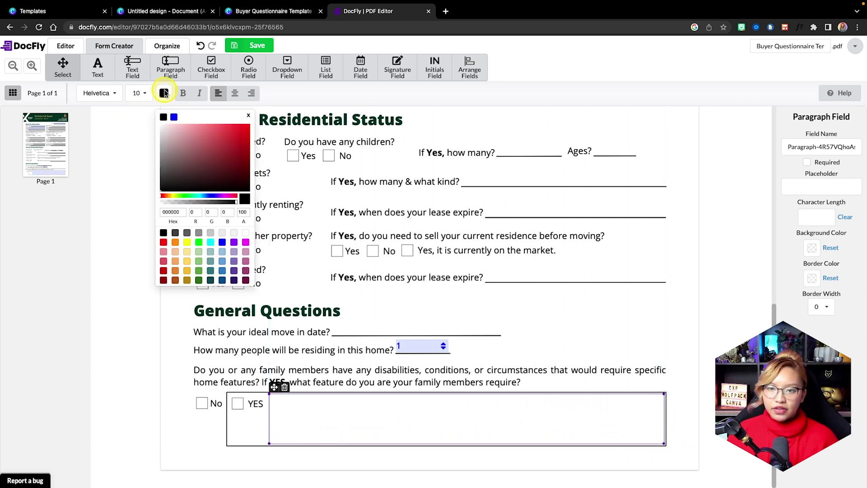
{"action": "left_click", "coordinate": [174, 118]}
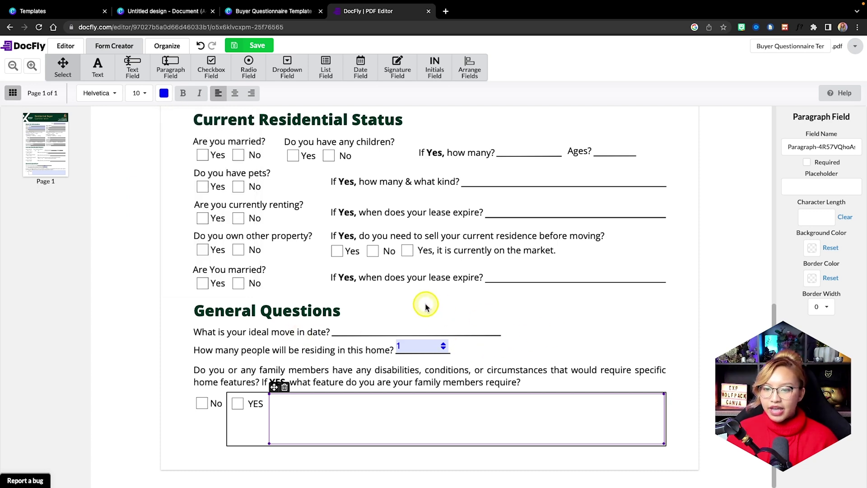
Step: Deselect the new paragraph field on the form page
{"action": "scroll", "coordinate": [426, 307], "scroll_direction": "up", "scroll_amount": 10}
{"action": "scroll", "coordinate": [426, 307], "scroll_direction": "down", "scroll_amount": 6}
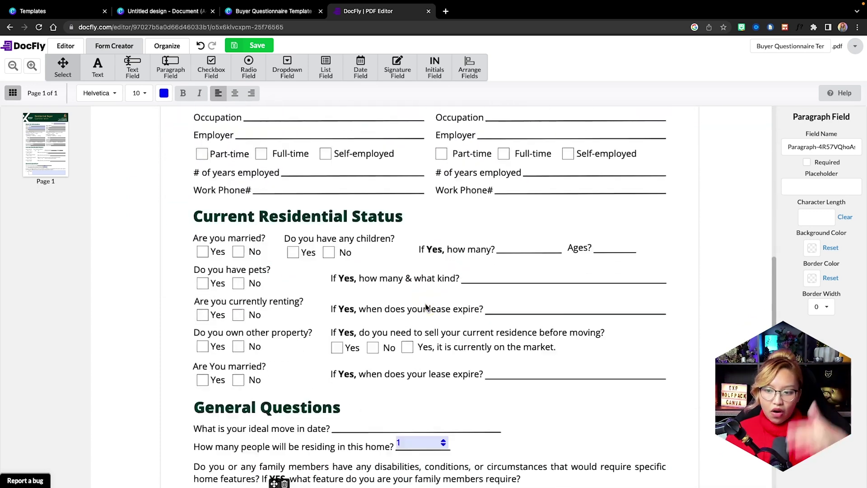
{"action": "scroll", "coordinate": [426, 307], "scroll_direction": "down", "scroll_amount": 2}
{"action": "left_click", "coordinate": [514, 339]}
Step: Save the fillable questionnaire and bring up its export options
{"action": "scroll", "coordinate": [457, 306], "scroll_direction": "up", "scroll_amount": 8}
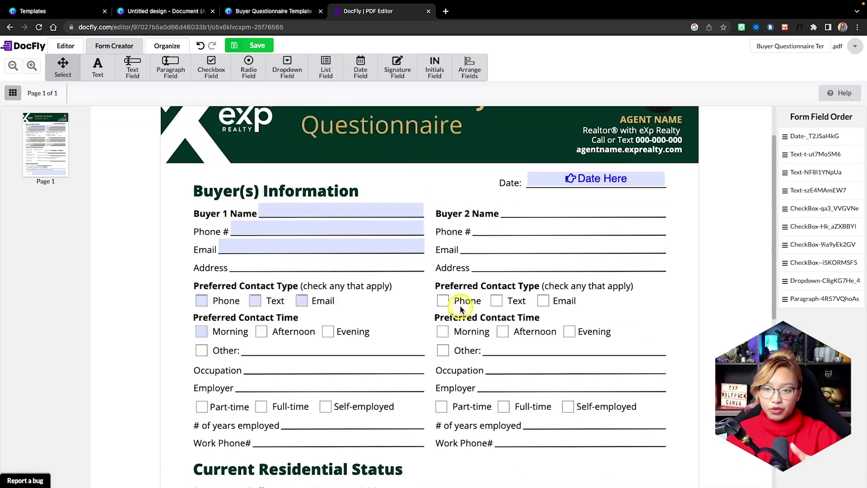
{"action": "scroll", "coordinate": [460, 309], "scroll_direction": "up", "scroll_amount": 2}
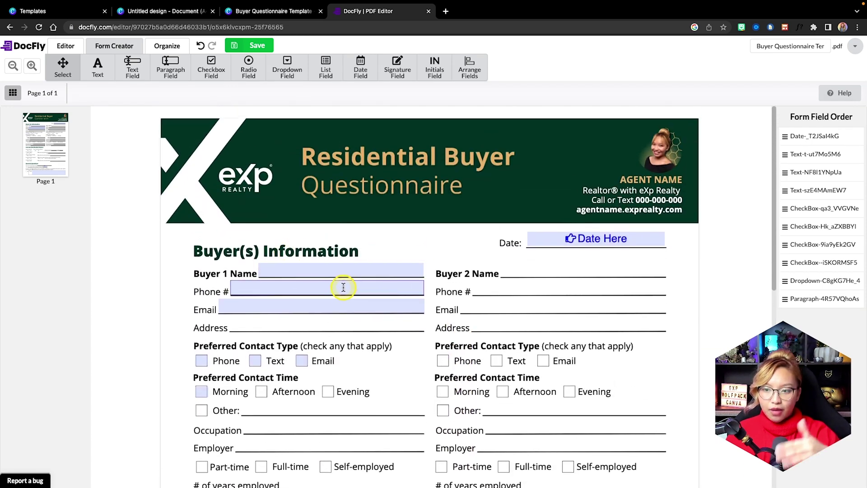
{"action": "scroll", "coordinate": [342, 288], "scroll_direction": "down", "scroll_amount": 5}
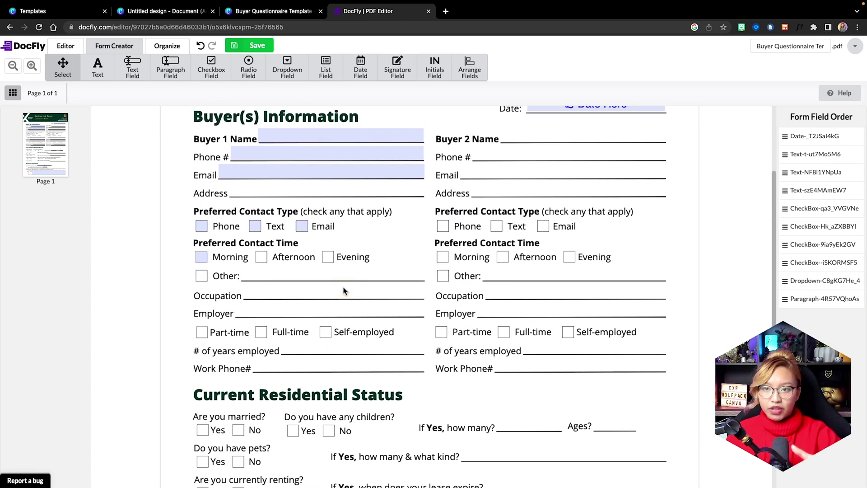
{"action": "scroll", "coordinate": [343, 290], "scroll_direction": "up", "scroll_amount": 5}
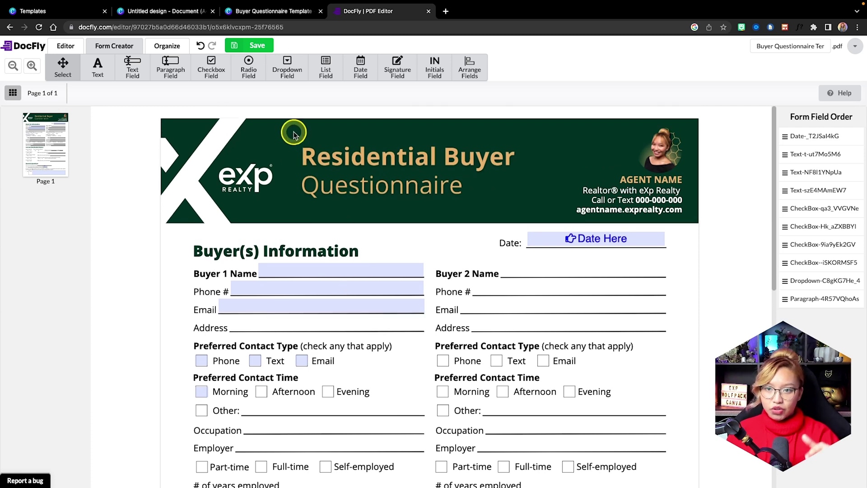
{"action": "left_click", "coordinate": [255, 47]}
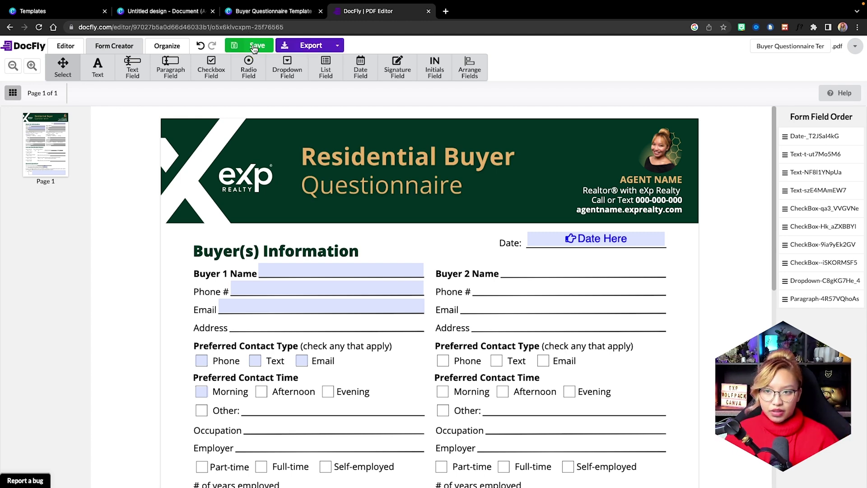
{"action": "left_click", "coordinate": [311, 47]}
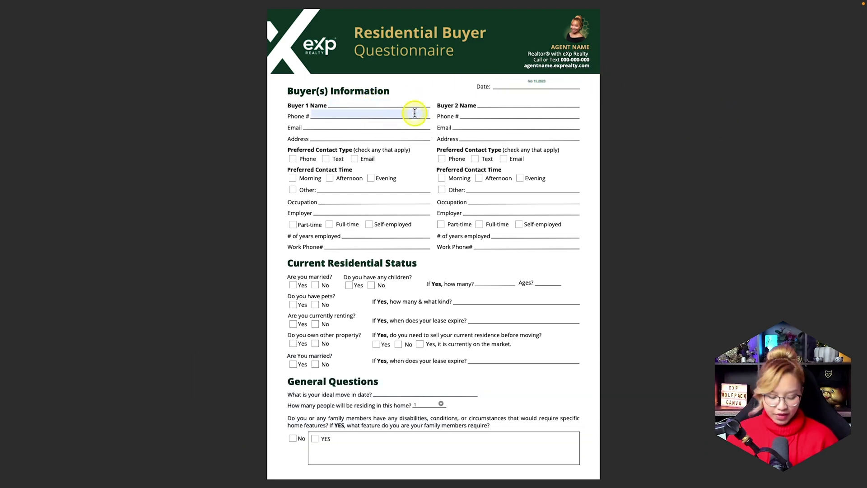
Step: Enter sample text in the Buyer 1 Name field of the exported PDF
{"action": "scroll", "coordinate": [415, 113], "scroll_direction": "up", "scroll_amount": 5}
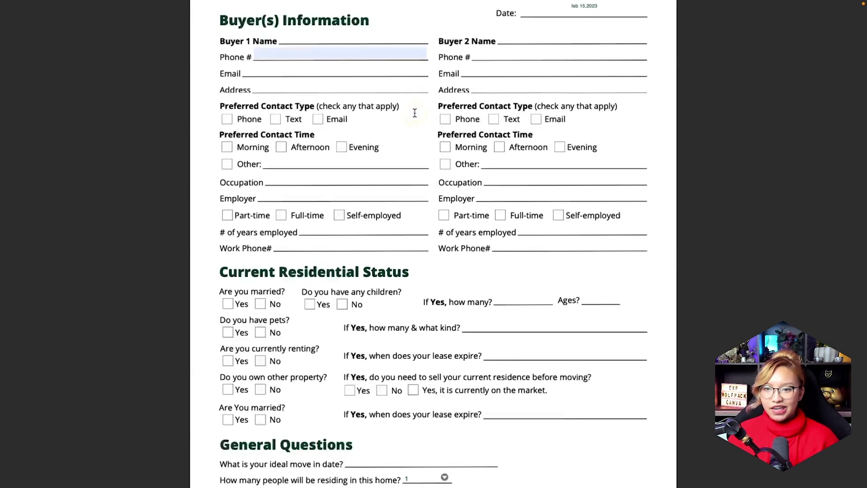
{"action": "scroll", "coordinate": [415, 112], "scroll_direction": "up", "scroll_amount": 5}
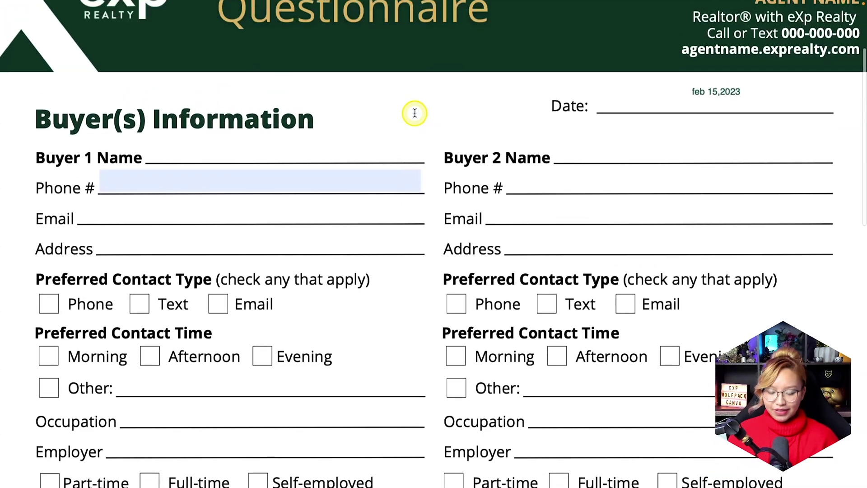
{"action": "scroll", "coordinate": [415, 112], "scroll_direction": "down", "scroll_amount": 3}
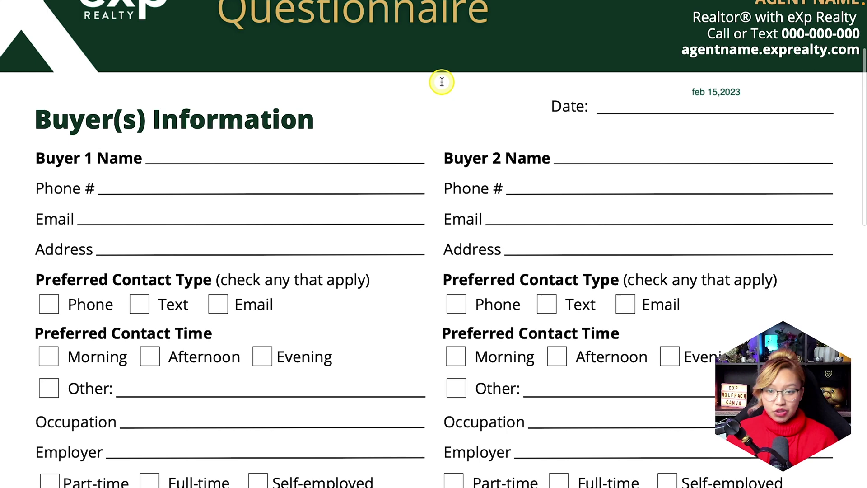
{"action": "left_click", "coordinate": [237, 154]}
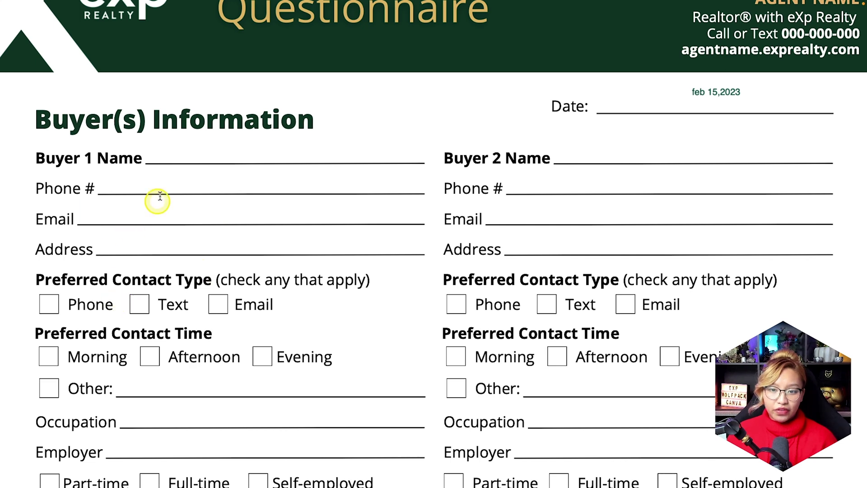
{"action": "left_click", "coordinate": [162, 155]}
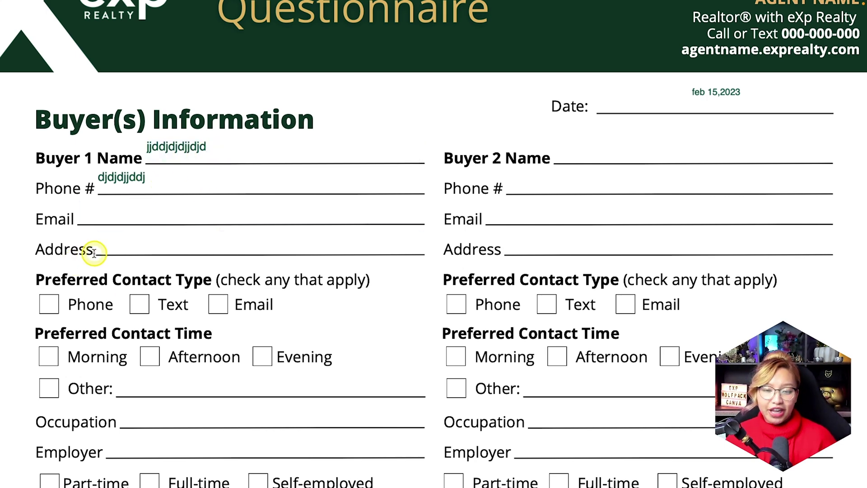
Step: Tick the Phone and Text contact preferences, then return to the Buyer 1 Name field
{"action": "left_click", "coordinate": [48, 305]}
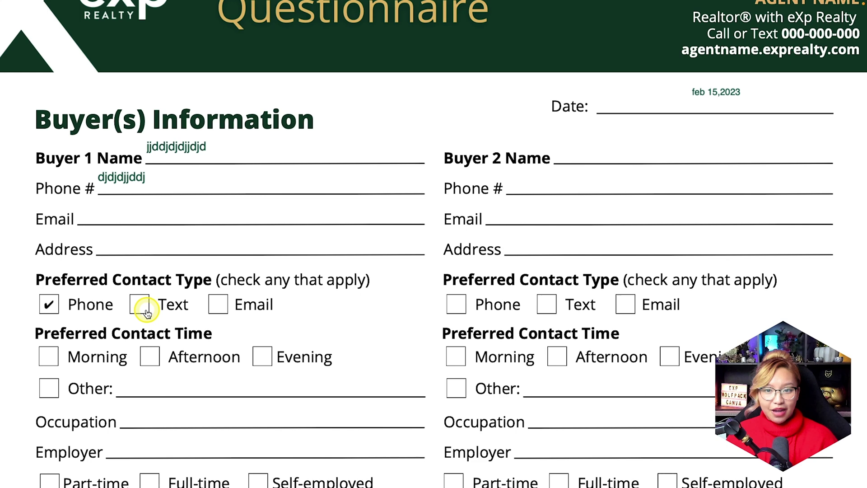
{"action": "scroll", "coordinate": [219, 269], "scroll_direction": "down", "scroll_amount": 3}
{"action": "left_click", "coordinate": [139, 228]}
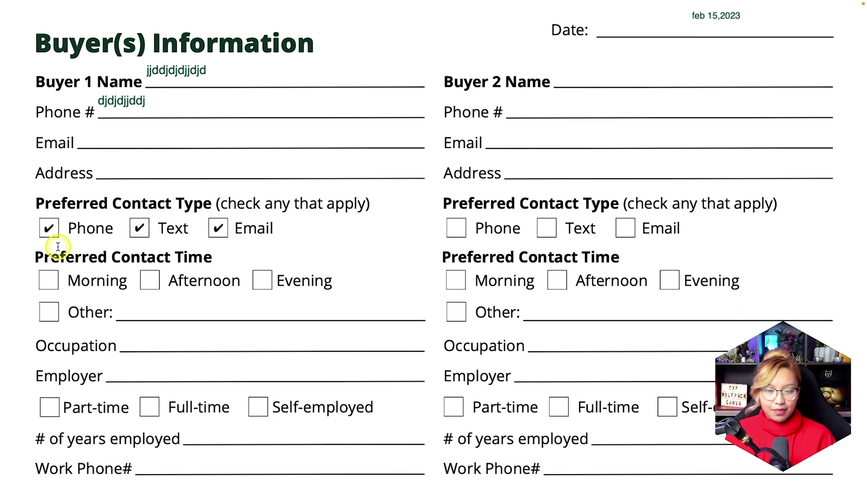
{"action": "left_click", "coordinate": [175, 81]}
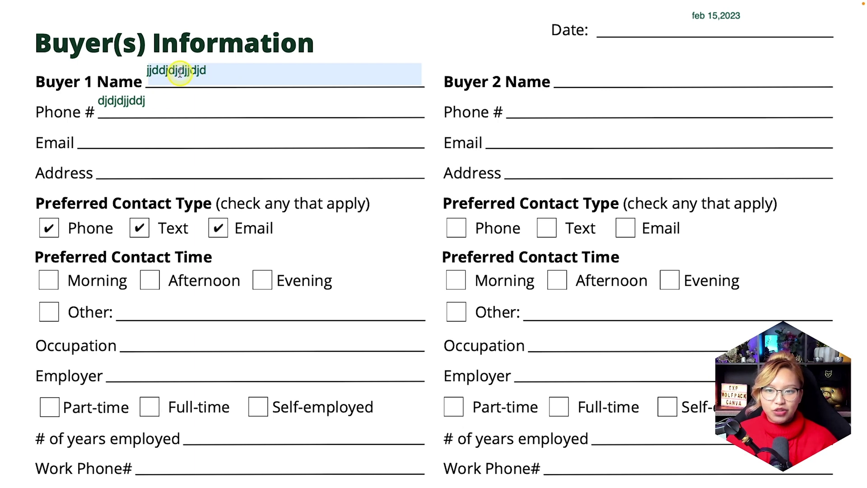
{"action": "scroll", "coordinate": [179, 72], "scroll_direction": "up", "scroll_amount": 6}
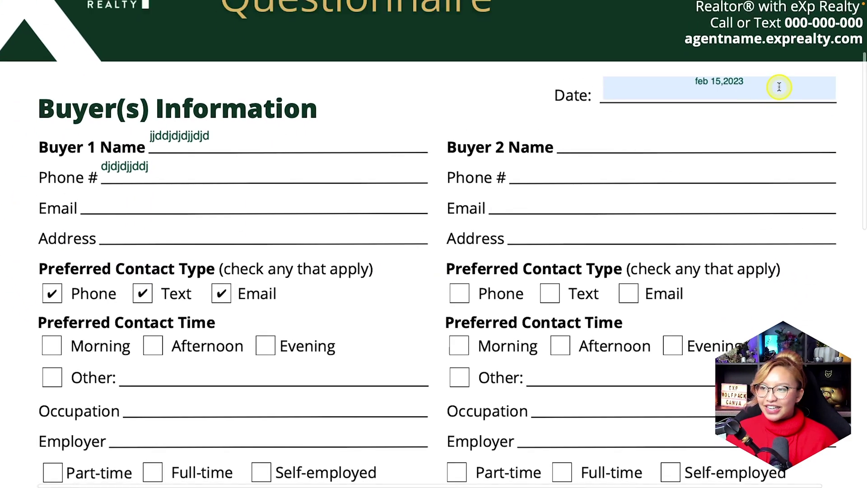
{"action": "scroll", "coordinate": [778, 86], "scroll_direction": "down", "scroll_amount": 20}
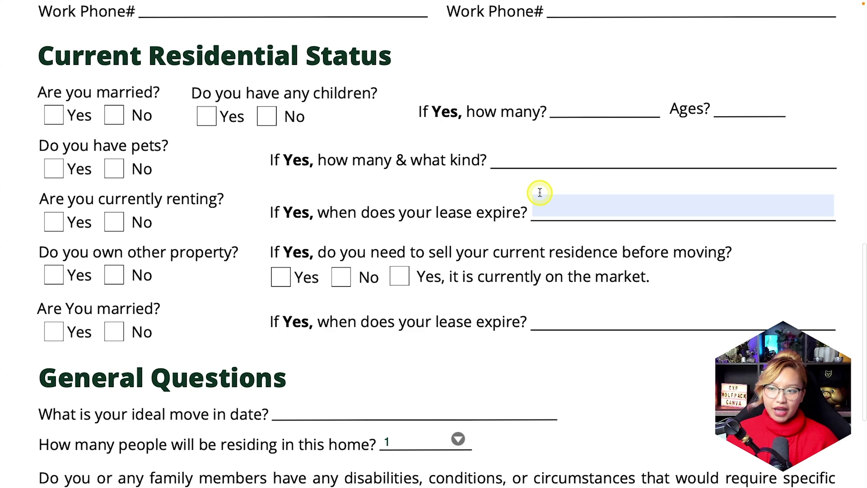
{"action": "scroll", "coordinate": [540, 192], "scroll_direction": "down", "scroll_amount": 3}
Step: Test the Are you married? checkboxes by ticking Yes, then clearing both answers
{"action": "left_click", "coordinate": [56, 49]}
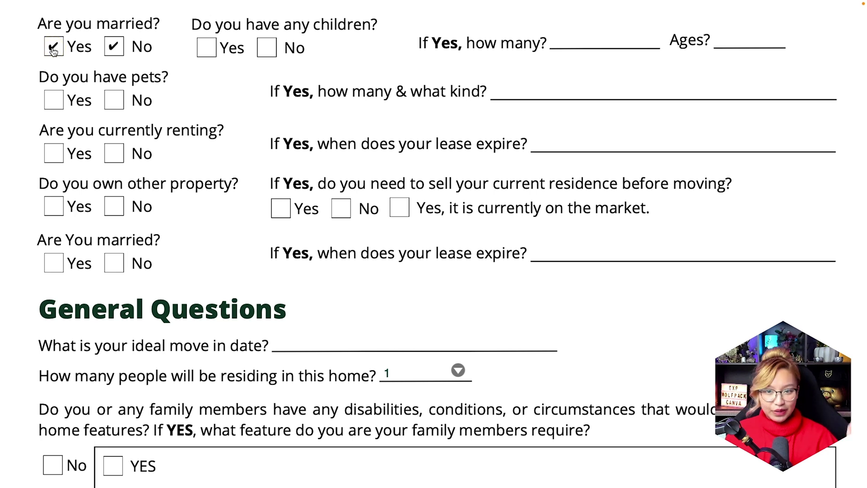
{"action": "left_click", "coordinate": [111, 48]}
{"action": "left_click", "coordinate": [112, 48]}
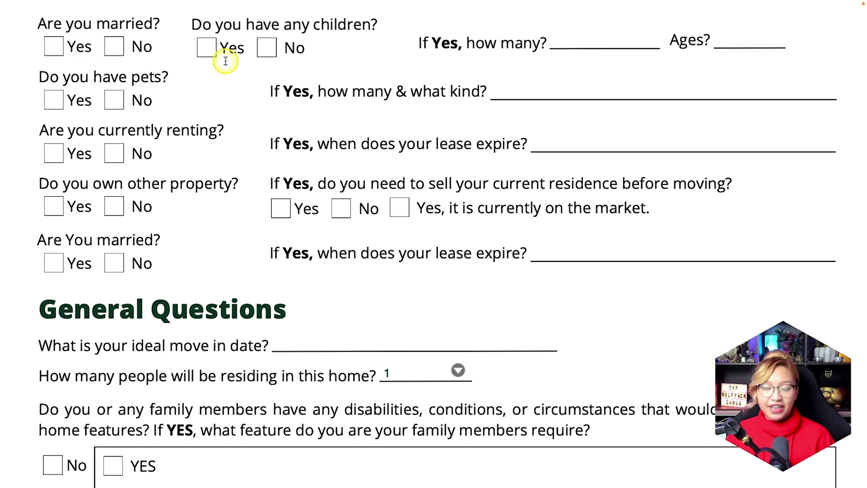
{"action": "scroll", "coordinate": [215, 112], "scroll_direction": "down", "scroll_amount": 2}
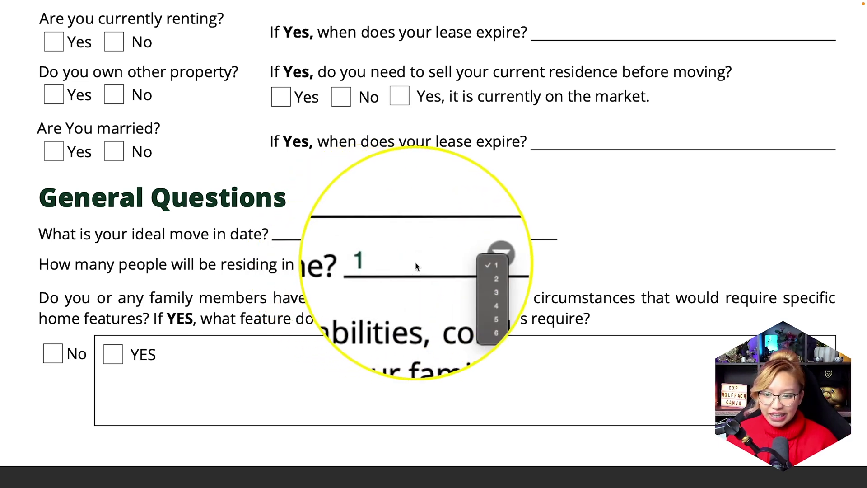
Step: Choose 5 people in the household dropdown, tick YES, and type 'd' in the feature box
{"action": "left_click", "coordinate": [454, 291]}
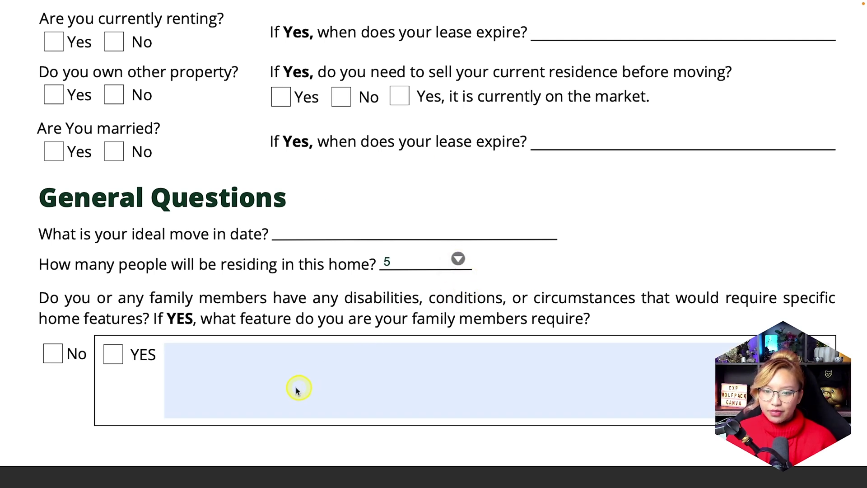
{"action": "left_click", "coordinate": [110, 357]}
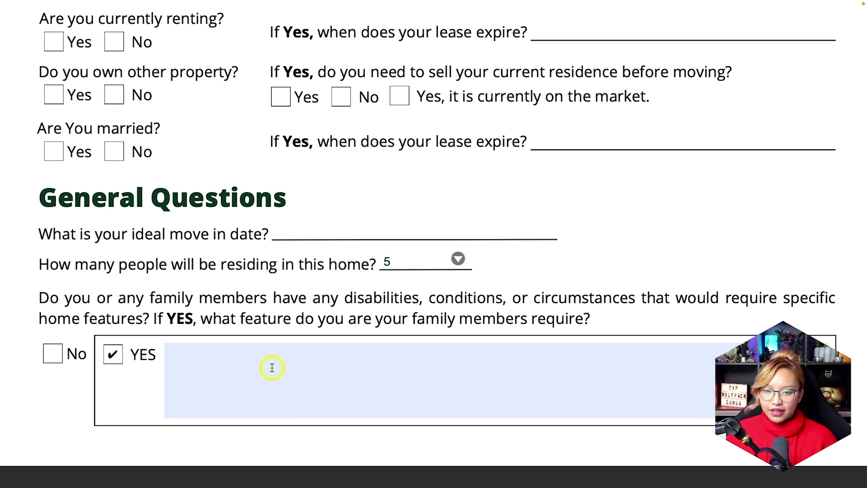
{"action": "left_click", "coordinate": [272, 369]}
{"action": "type", "text": "ddd"}
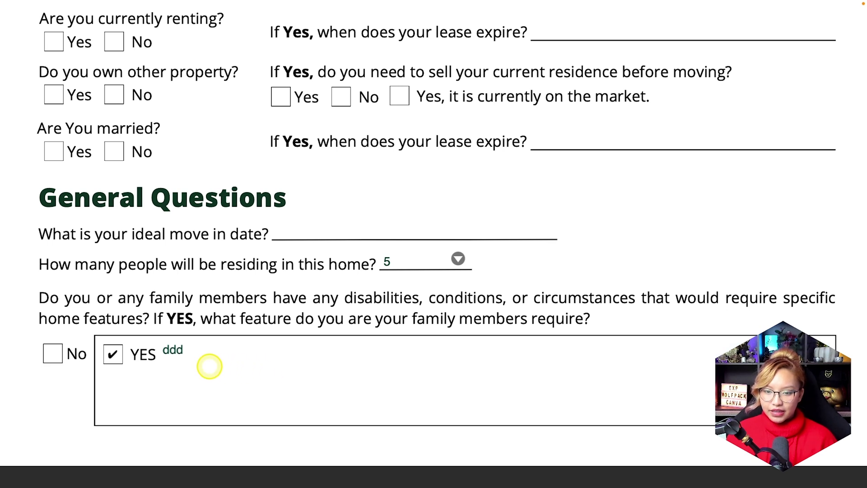